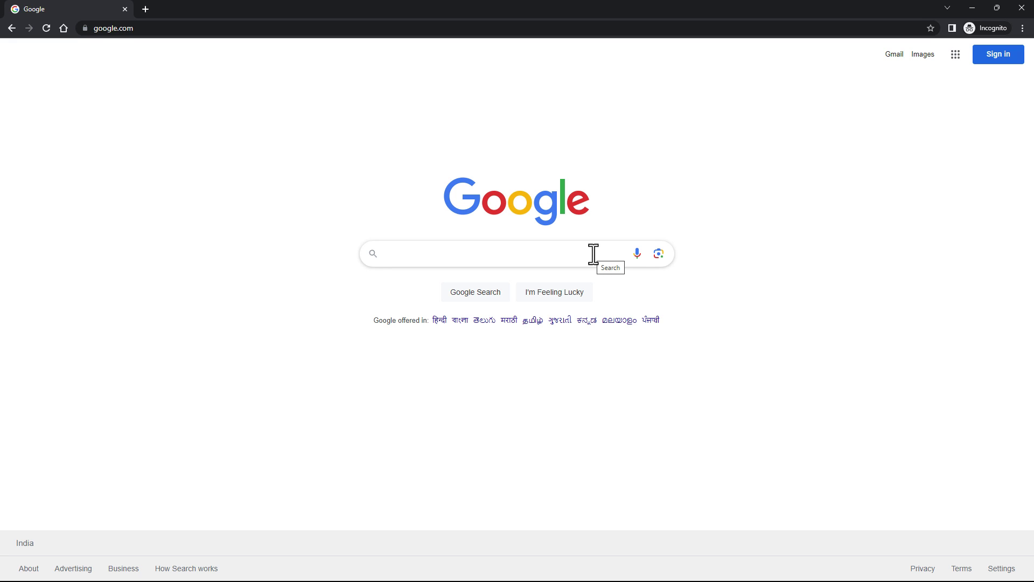
- Search Google for "spring initializr"
{"action": "left_click", "coordinate": [593, 253]}
{"action": "type", "text": "s"}
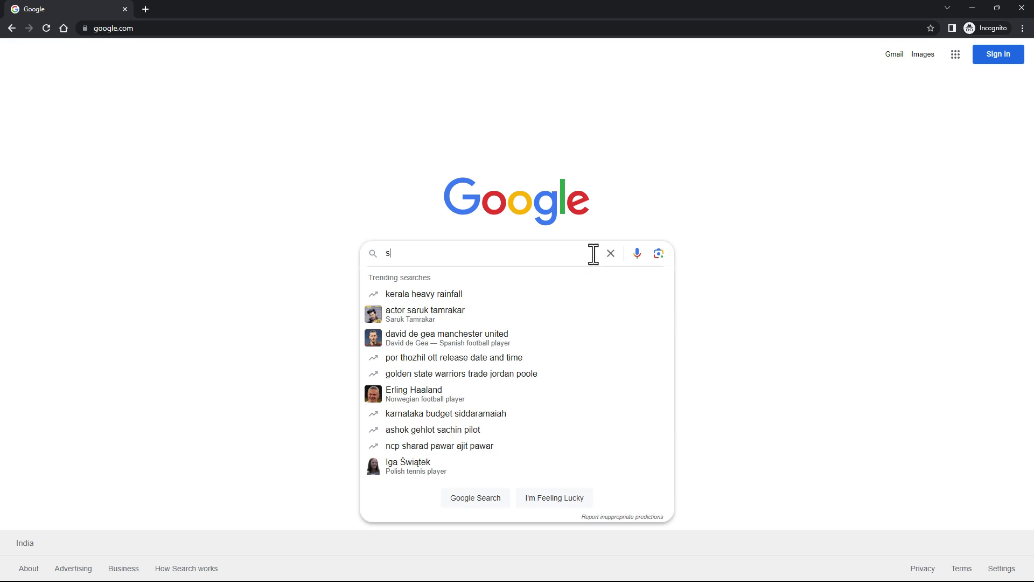
{"action": "type", "text": "pring "}
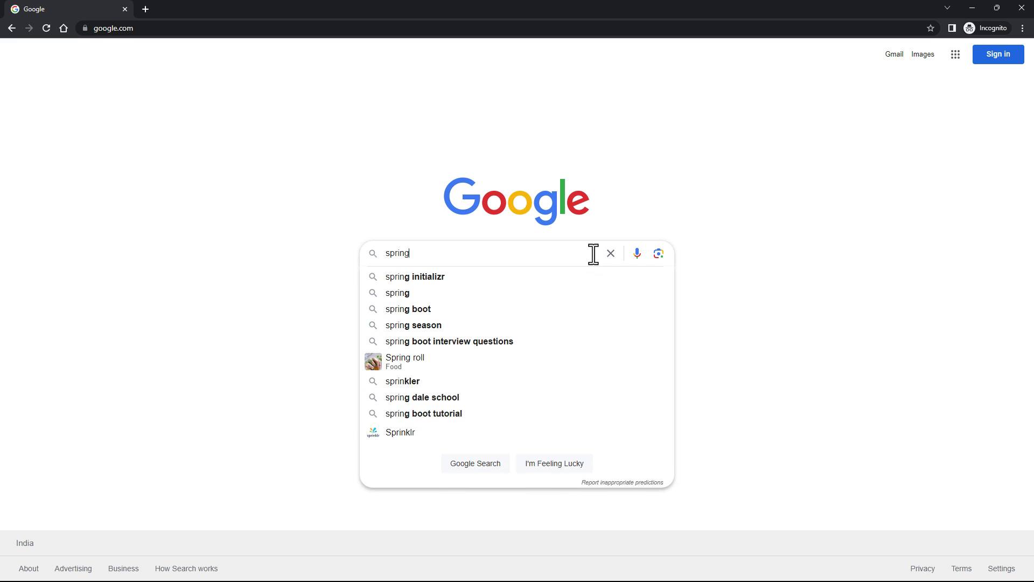
{"action": "type", "text": "initializr"}
{"action": "key", "text": "Return"}
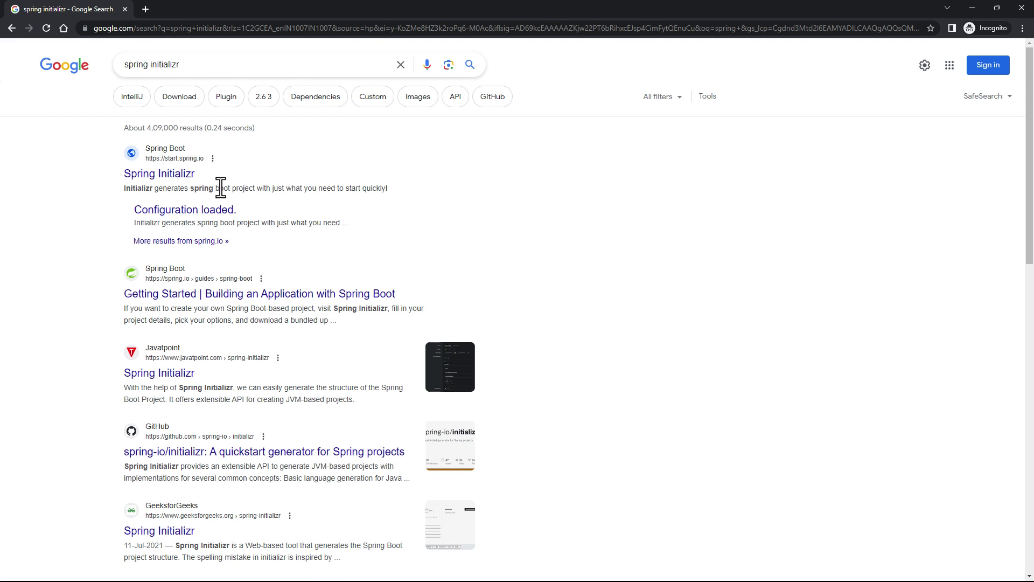
- Open the Spring Initializr result from start.spring.io in a new tab and switch to it
{"action": "middle_click", "coordinate": [174, 181]}
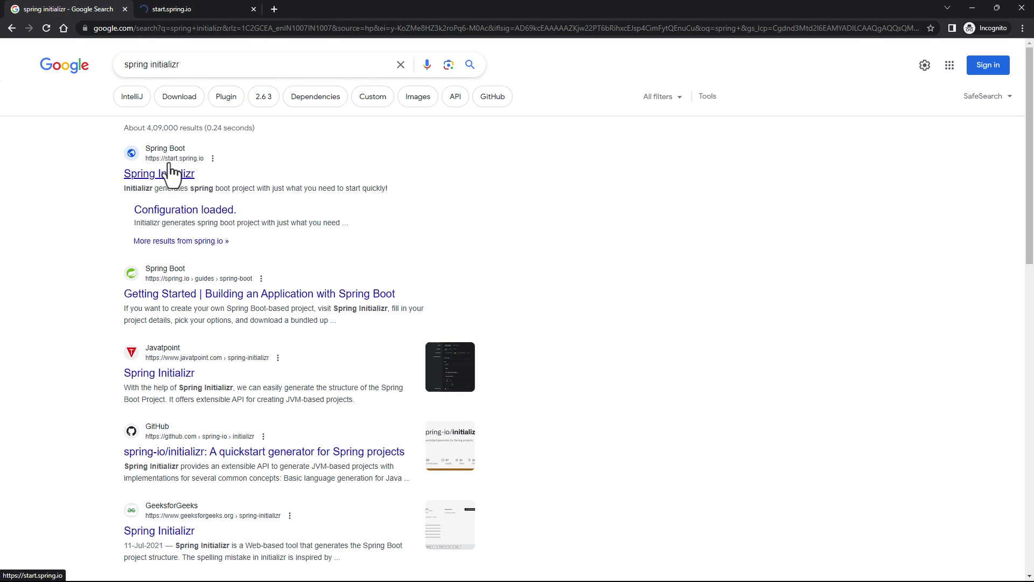
{"action": "left_click", "coordinate": [190, 11]}
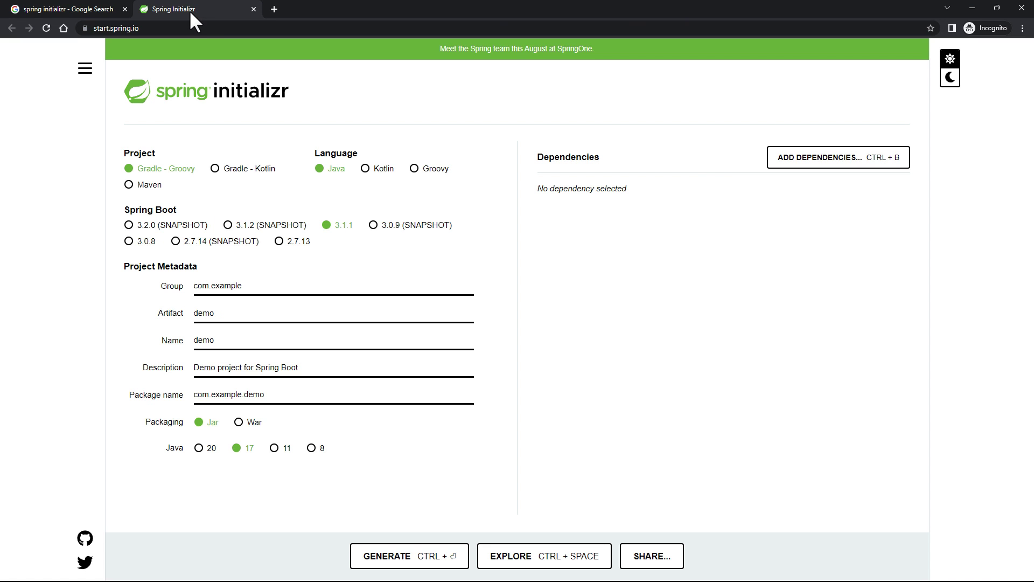
{"action": "key", "text": "ctrl+plus"}
{"action": "key", "text": "ctrl+plus"}
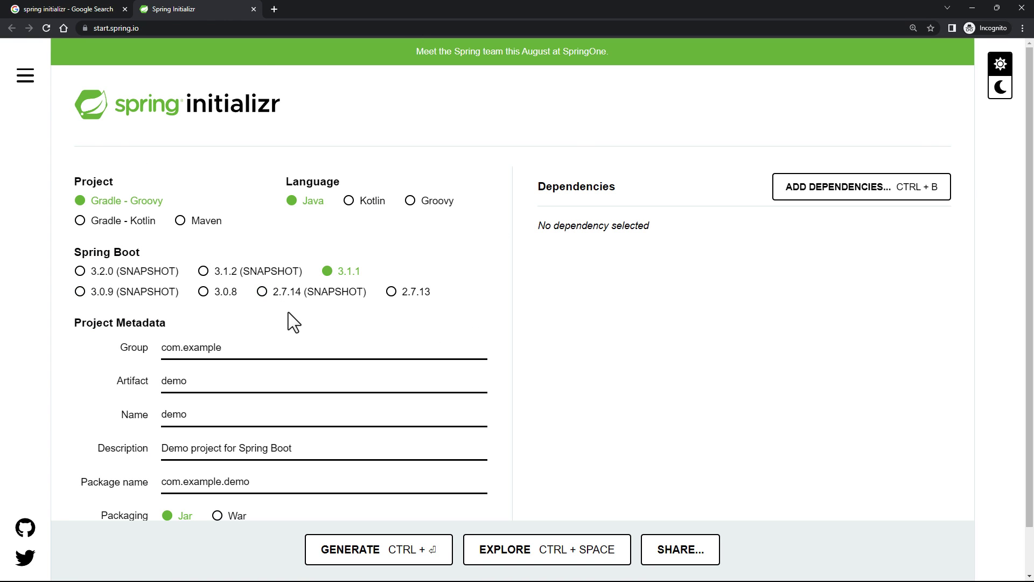
{"action": "scroll", "coordinate": [185, 226], "scroll_direction": "down", "scroll_amount": 1}
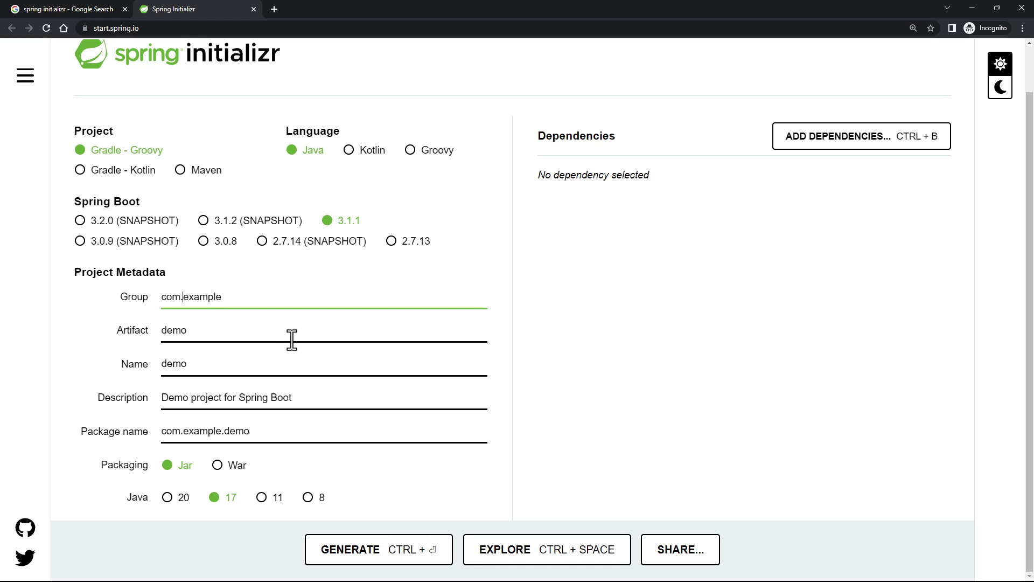
{"action": "left_click", "coordinate": [271, 337]}
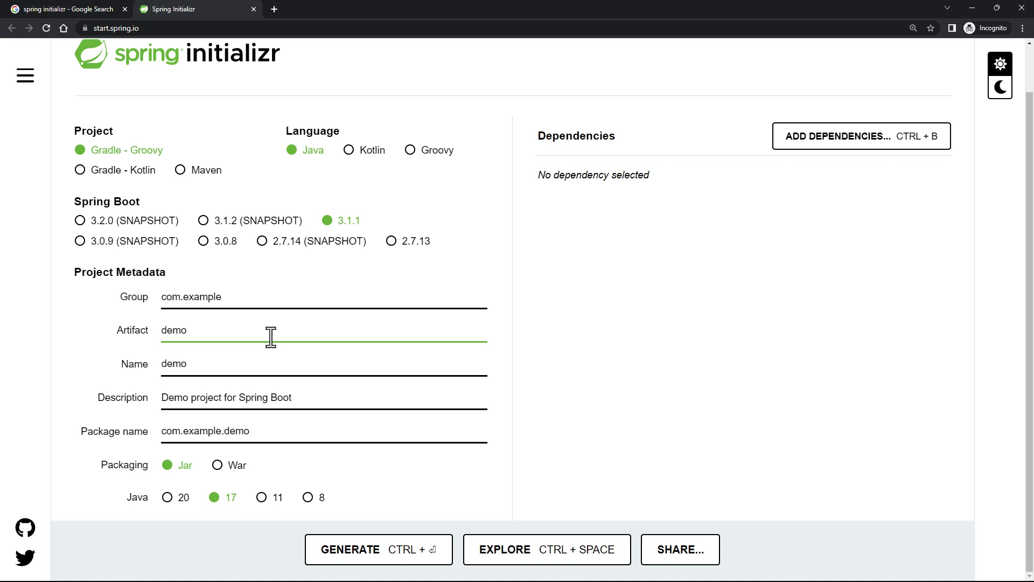
{"action": "left_click_drag", "start_coordinate": [236, 337], "coordinate": [154, 338]}
{"action": "left_click", "coordinate": [230, 333]}
{"action": "left_click", "coordinate": [245, 300]}
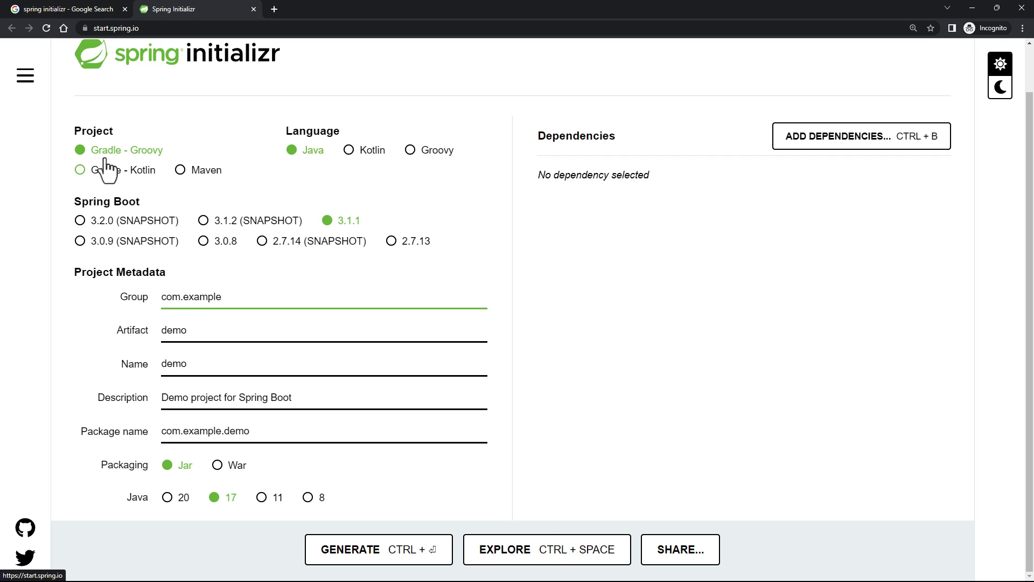
- Choose Maven as the project type and set the project's Group to com.embarkx
{"action": "left_click", "coordinate": [181, 170]}
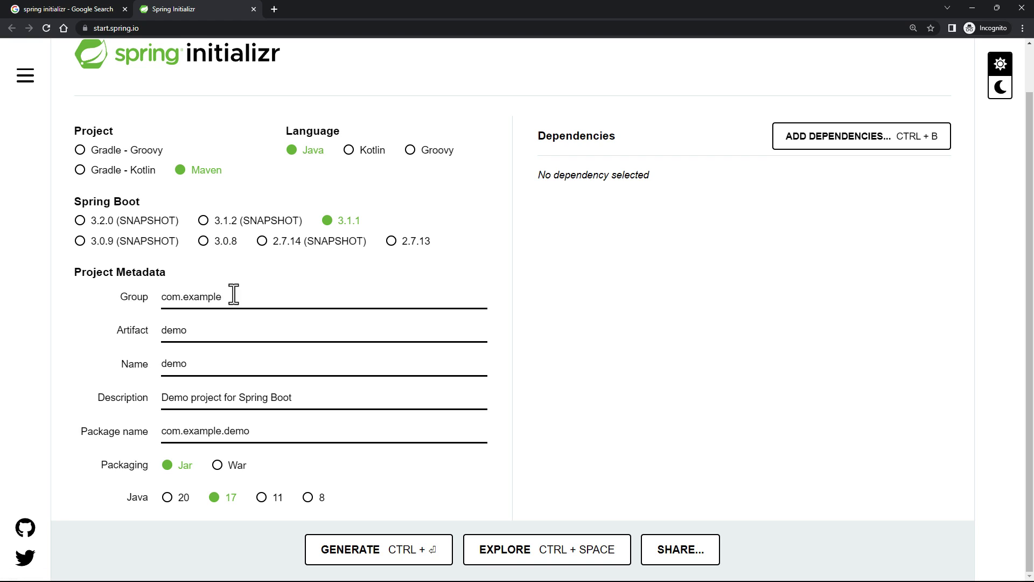
{"action": "left_click_drag", "start_coordinate": [235, 295], "coordinate": [131, 304]}
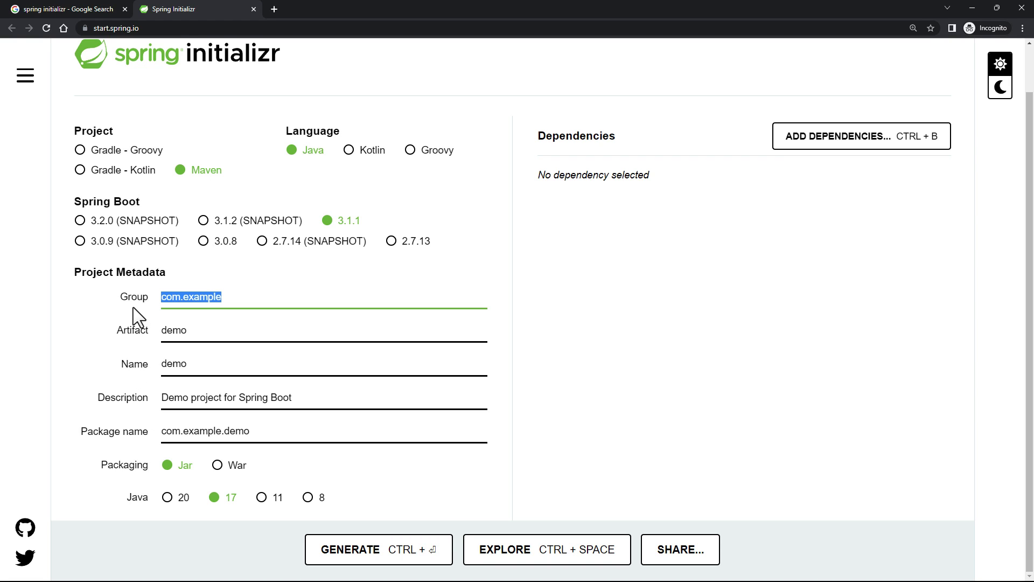
{"action": "type", "text": "com"}
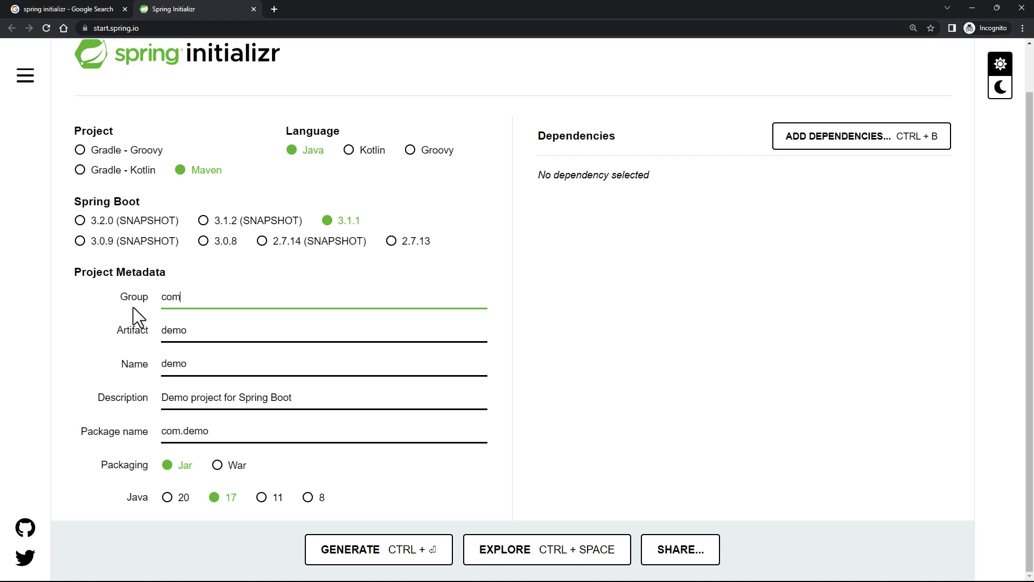
{"action": "type", "text": ".embarkx"}
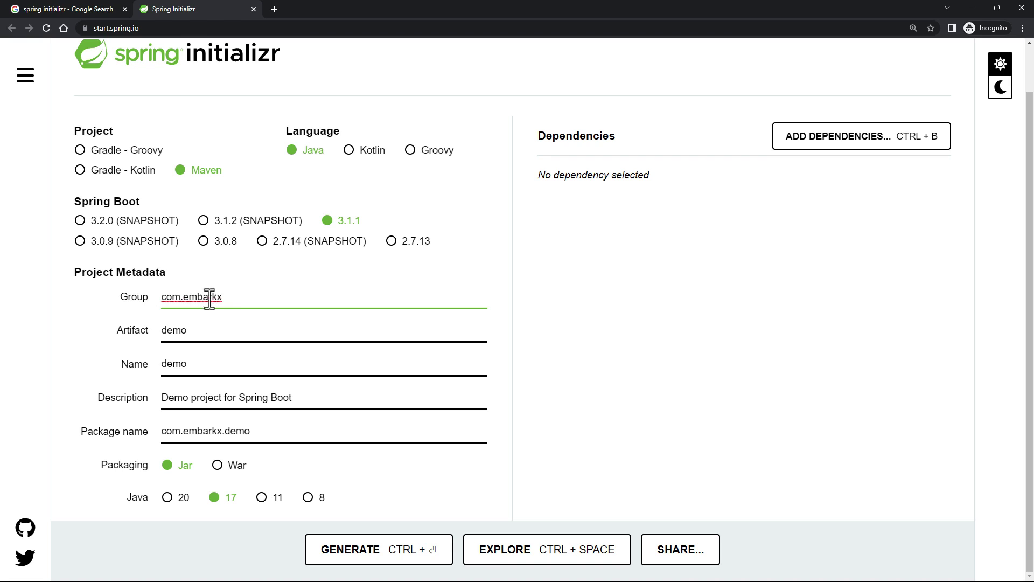
{"action": "left_click_drag", "start_coordinate": [224, 298], "coordinate": [140, 292]}
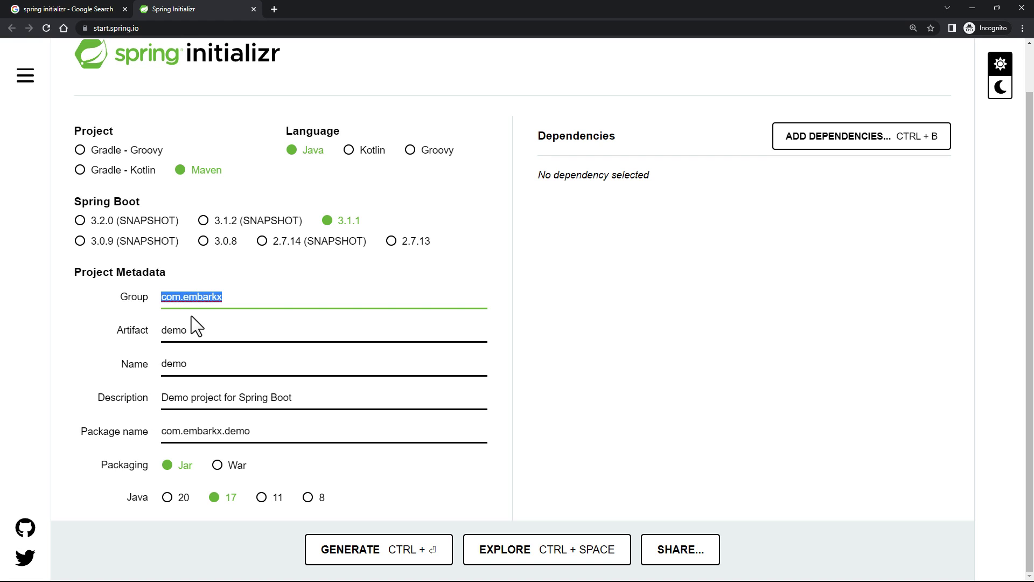
- Set the project's Artifact to ChallengeApp
{"action": "key", "text": "Tab"}
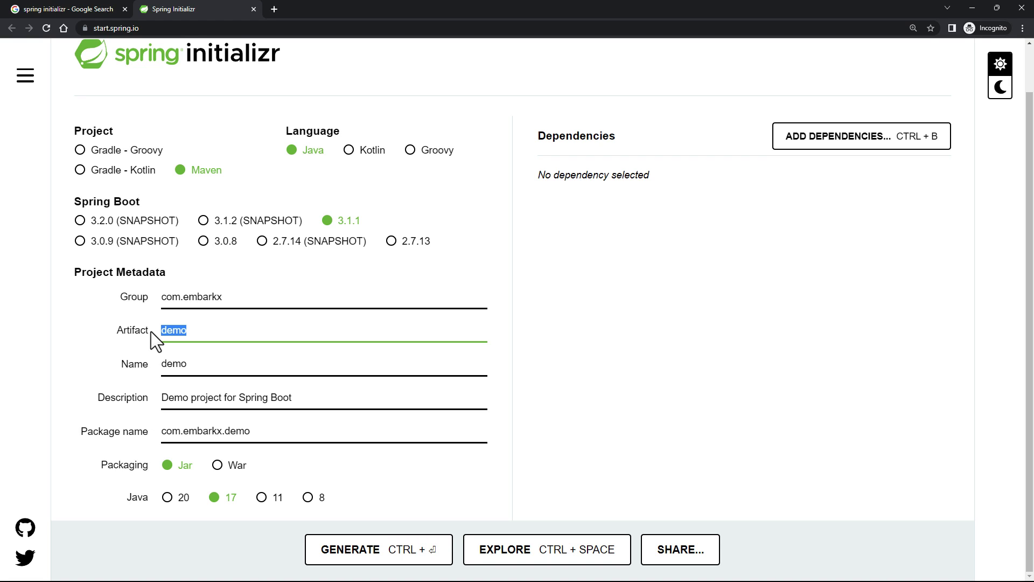
{"action": "type", "text": "ChallengeApp"}
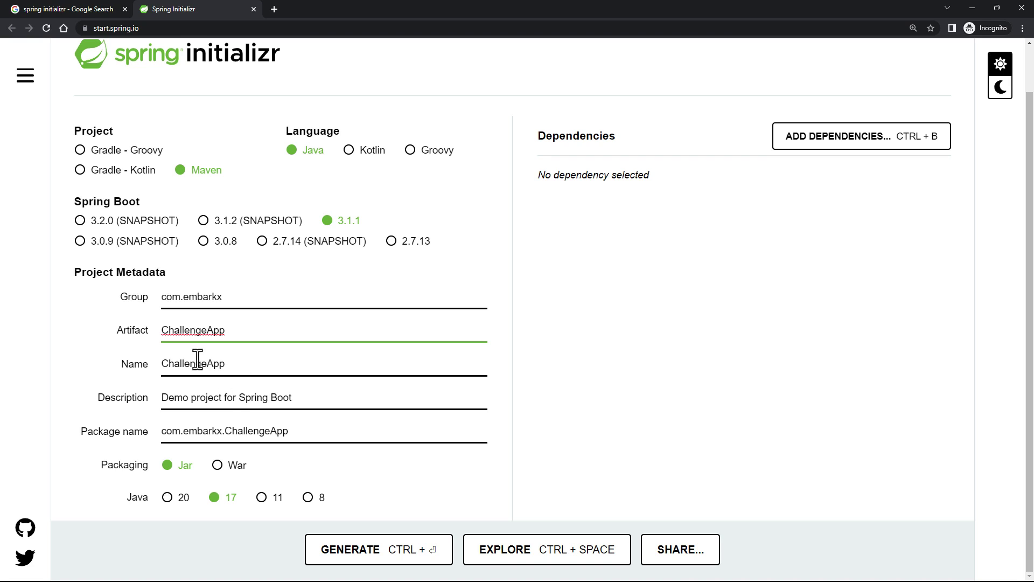
{"action": "key", "text": "Tab"}
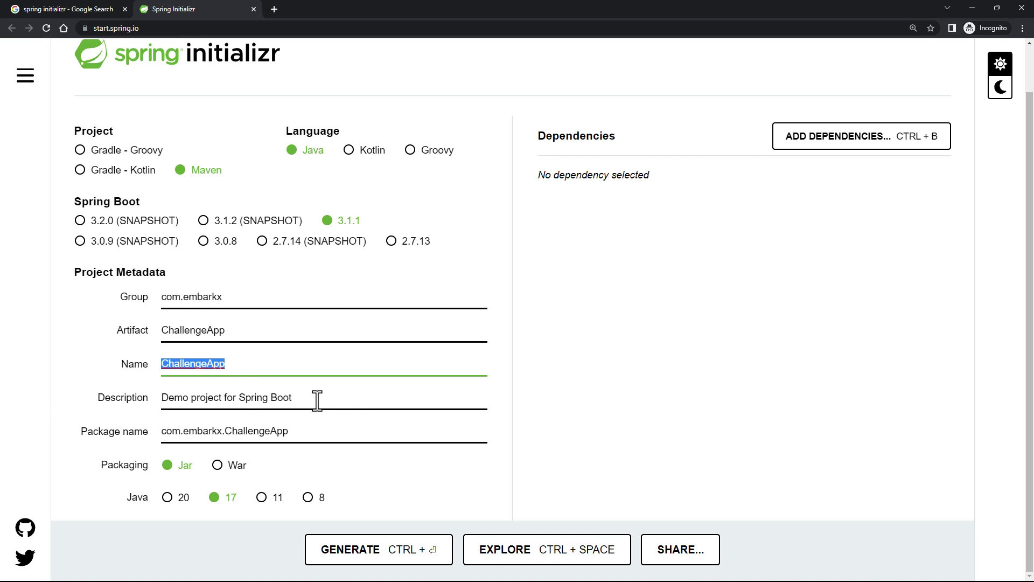
- Set the project's description to "App for monthly challenges" and select Jar packaging
{"action": "left_click_drag", "start_coordinate": [317, 397], "coordinate": [40, 389]}
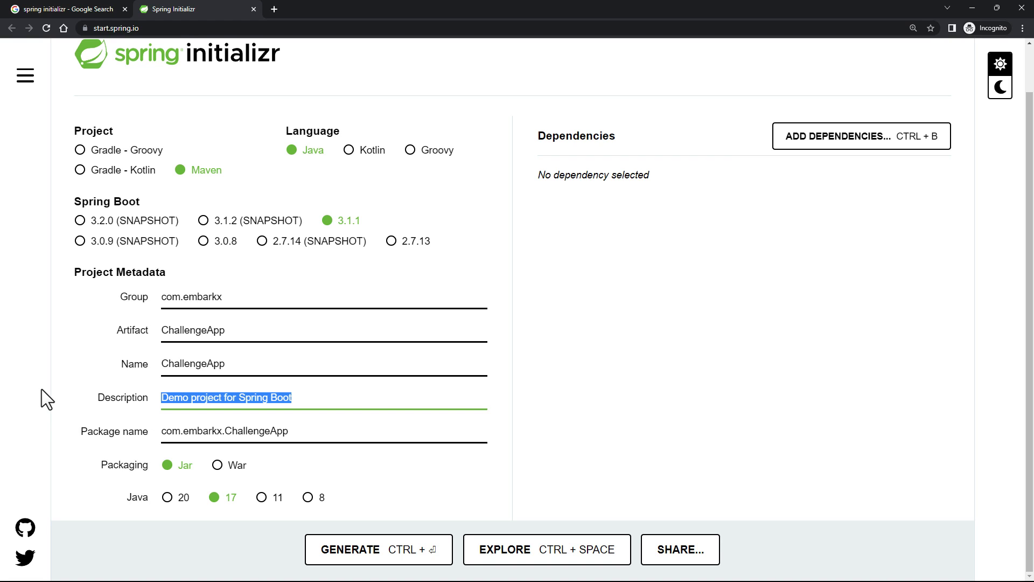
{"action": "type", "text": "App "}
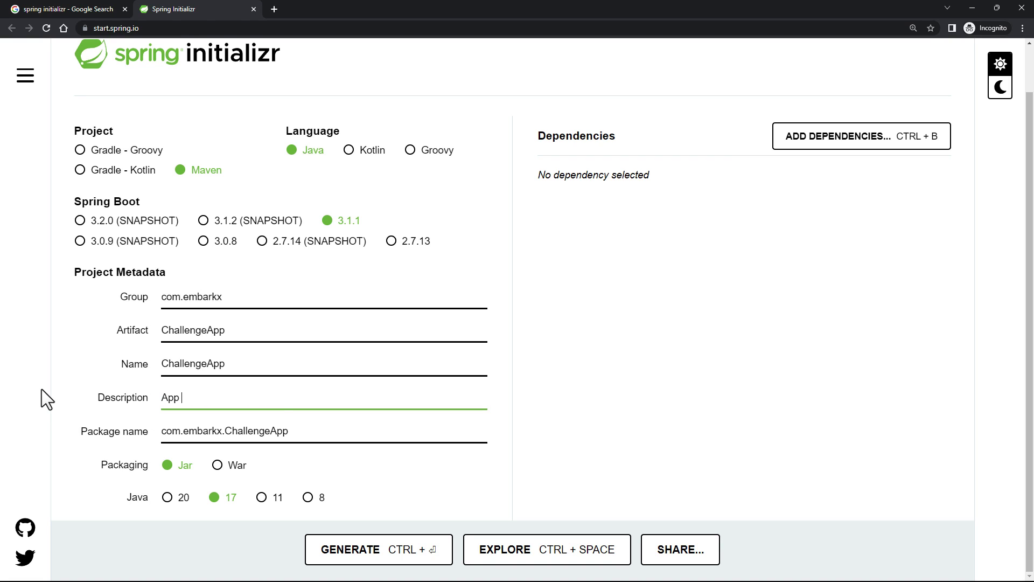
{"action": "type", "text": "for monthly challenges"}
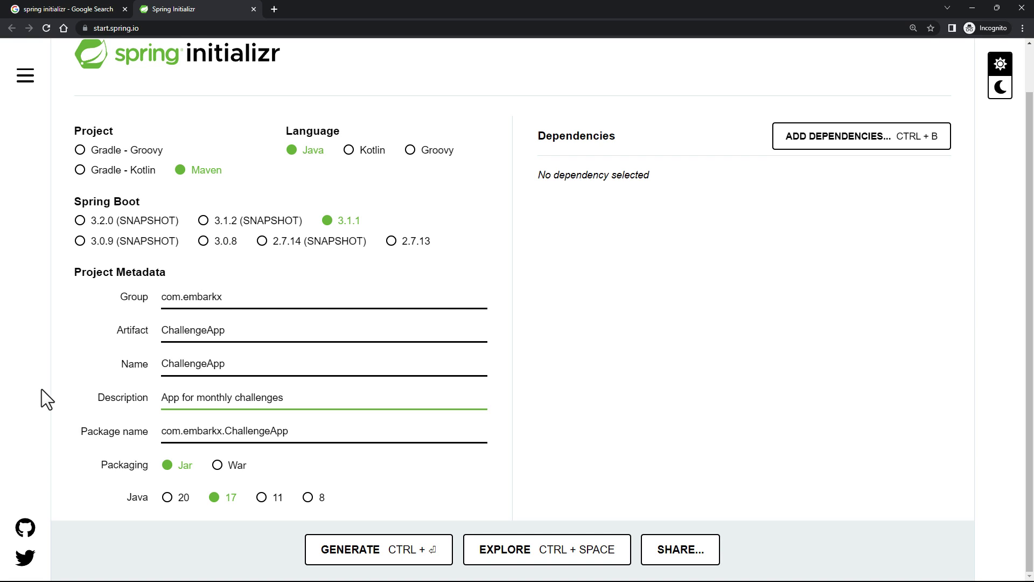
{"action": "left_click_drag", "start_coordinate": [307, 429], "coordinate": [147, 427]}
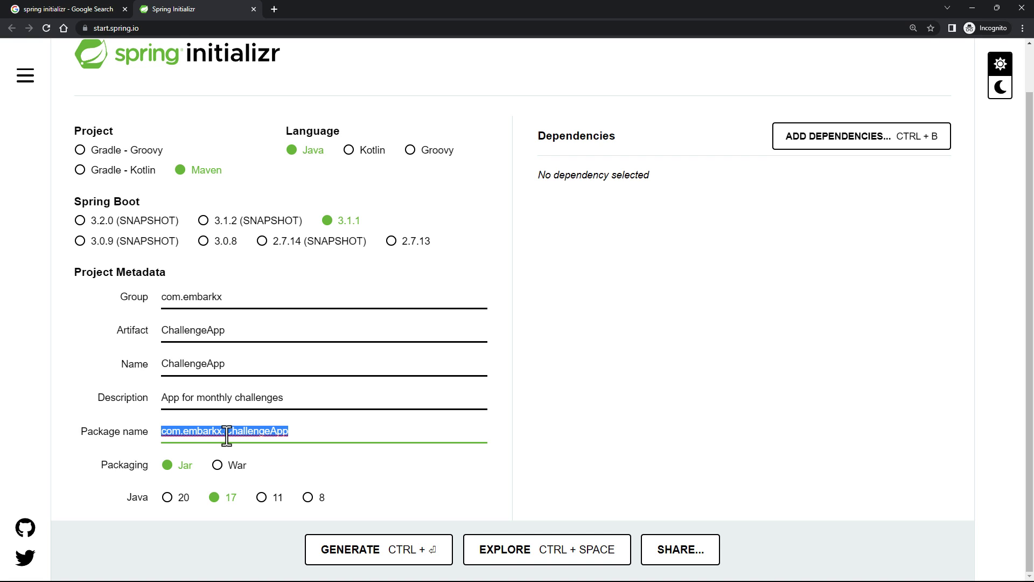
{"action": "left_click", "coordinate": [171, 467]}
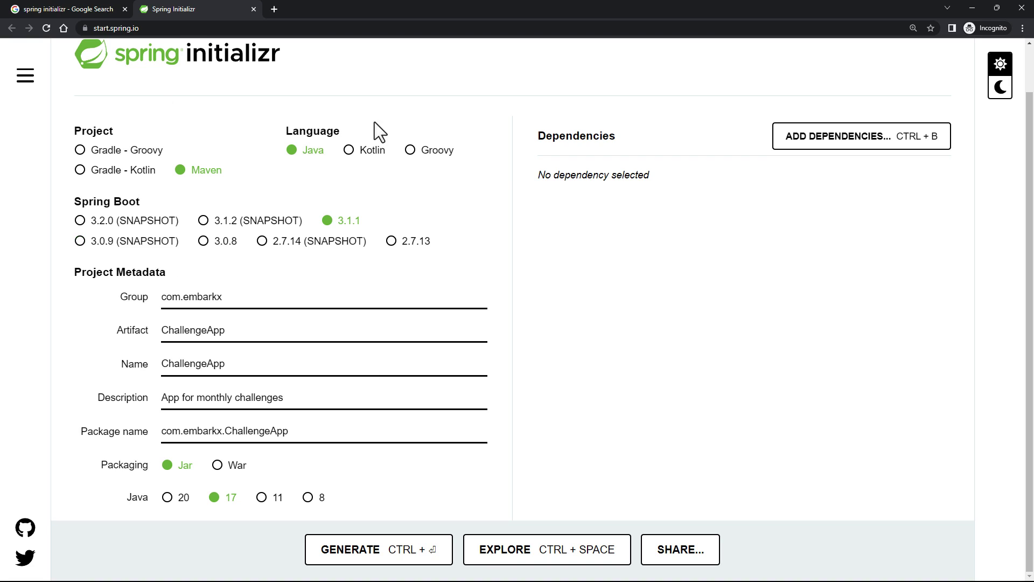
- Add the Spring Web dependency to the project
{"action": "left_click", "coordinate": [834, 142]}
{"action": "scroll", "coordinate": [416, 407], "scroll_direction": "down", "scroll_amount": 2}
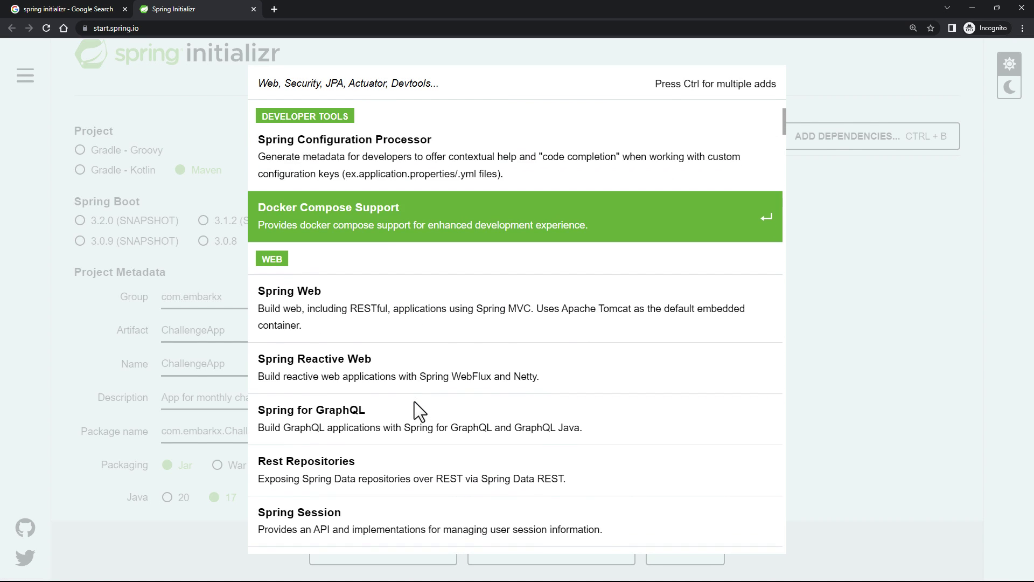
{"action": "scroll", "coordinate": [415, 401], "scroll_direction": "down", "scroll_amount": 4}
{"action": "scroll", "coordinate": [415, 402], "scroll_direction": "up", "scroll_amount": 7}
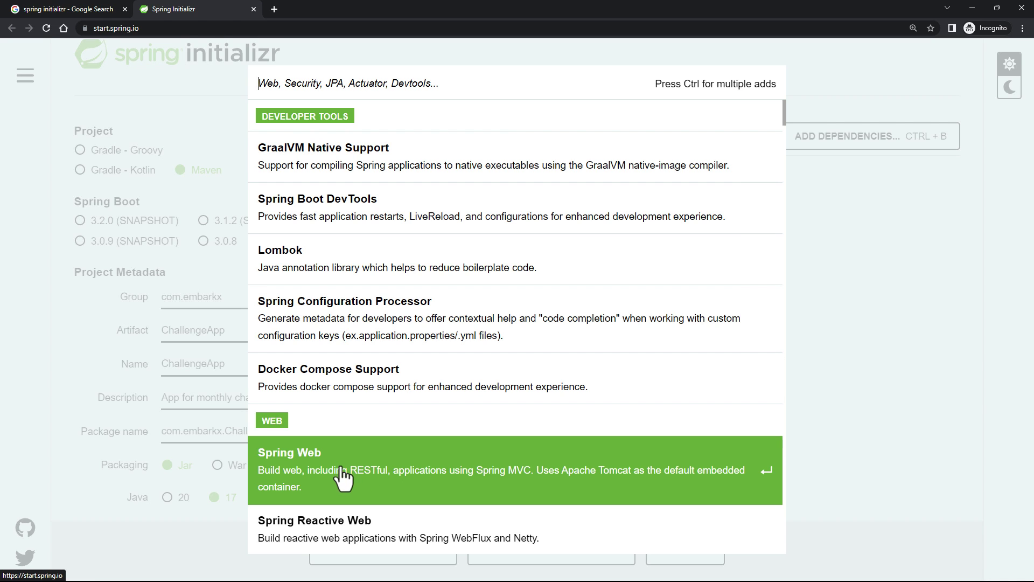
{"action": "left_click", "coordinate": [342, 477]}
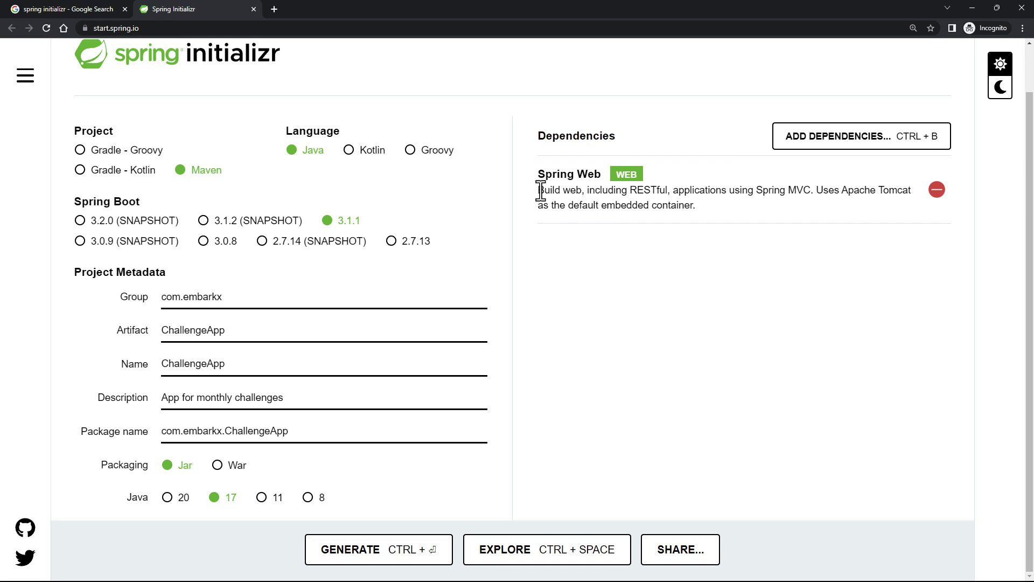
{"action": "left_click_drag", "start_coordinate": [541, 191], "coordinate": [690, 205]}
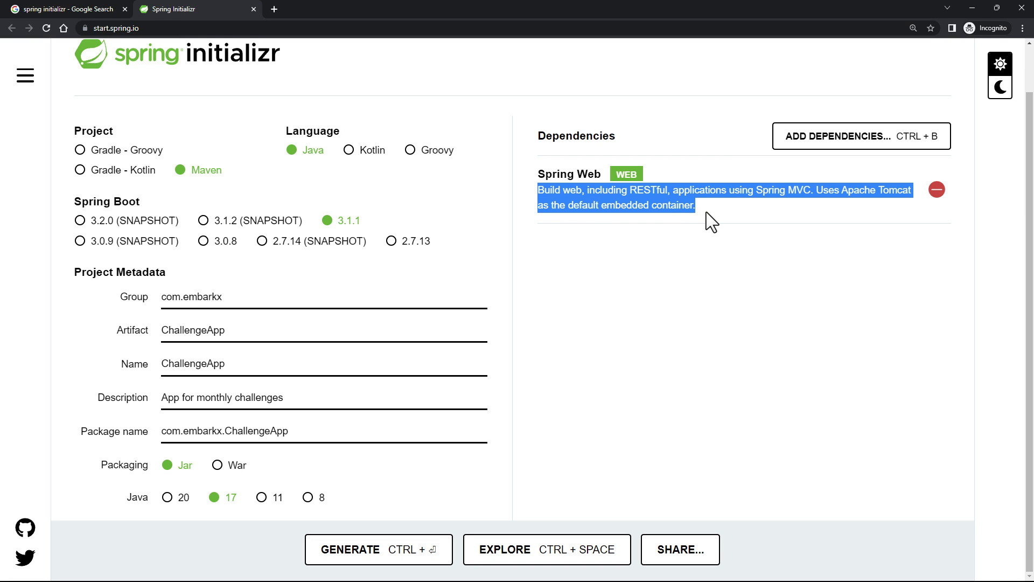
{"action": "double_click", "coordinate": [657, 189]}
{"action": "mouse_move", "coordinate": [754, 191]}
{"action": "left_mouse_down"}
{"action": "mouse_move", "coordinate": [812, 194]}
{"action": "mouse_move", "coordinate": [755, 208]}
{"action": "left_mouse_up"}
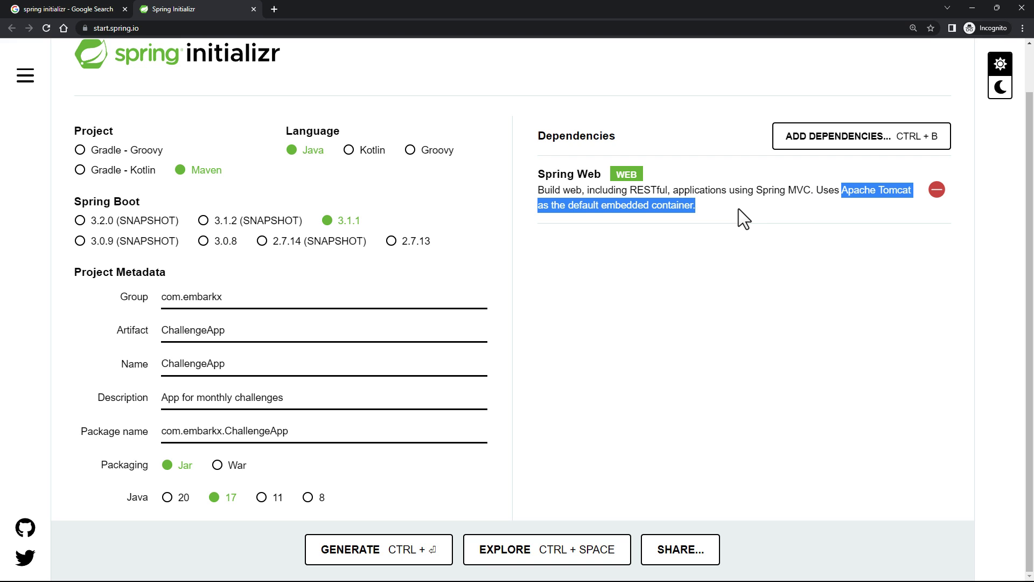
{"action": "left_click", "coordinate": [739, 209]}
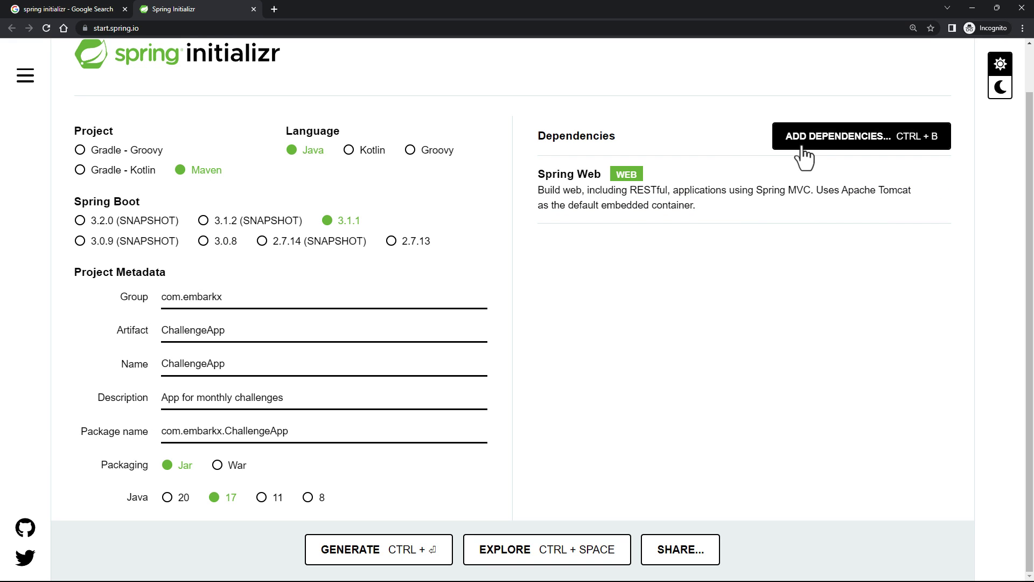
- Browse the available dependencies, filter them by "data" to examine the database options, and close the list without adding any
{"action": "left_click", "coordinate": [784, 149]}
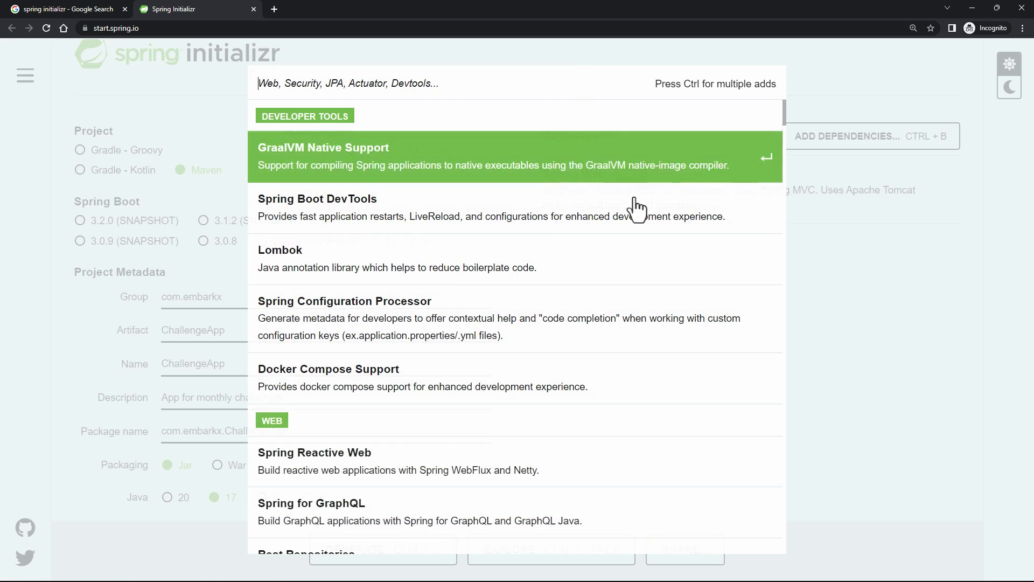
{"action": "scroll", "coordinate": [377, 470], "scroll_direction": "down", "scroll_amount": 1}
{"action": "scroll", "coordinate": [345, 473], "scroll_direction": "down", "scroll_amount": 7}
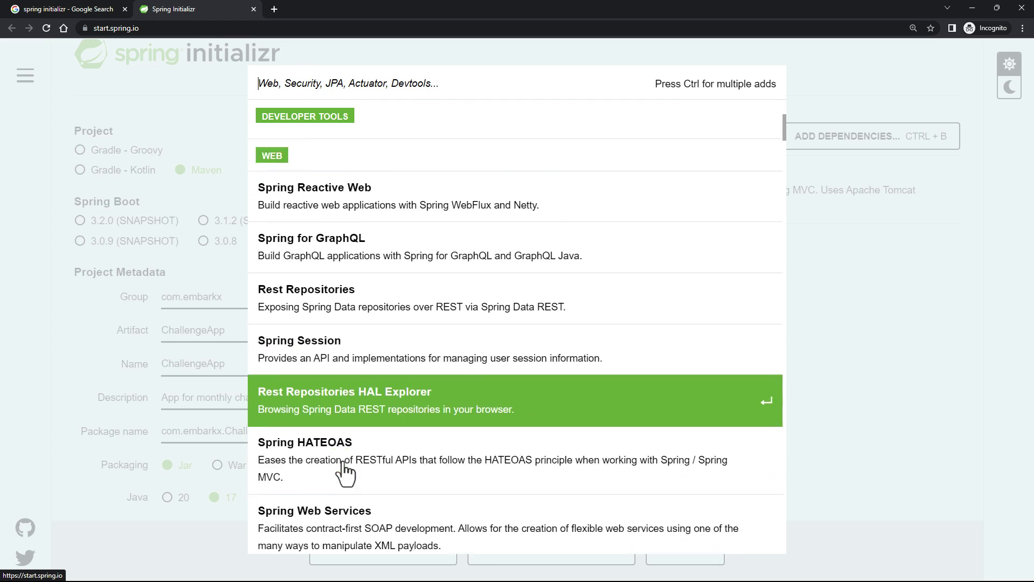
{"action": "scroll", "coordinate": [345, 473], "scroll_direction": "up", "scroll_amount": 5}
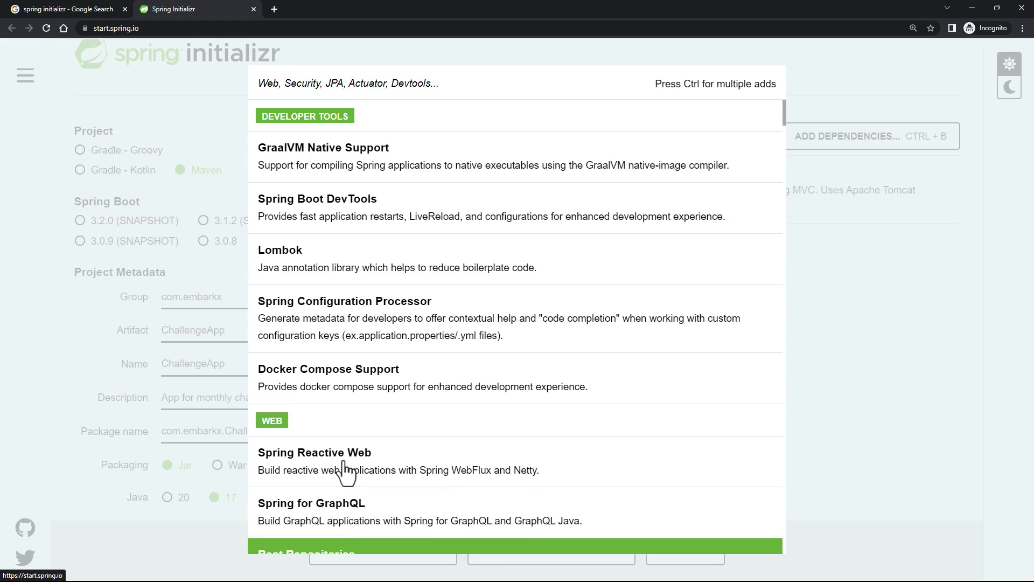
{"action": "type", "text": "data"}
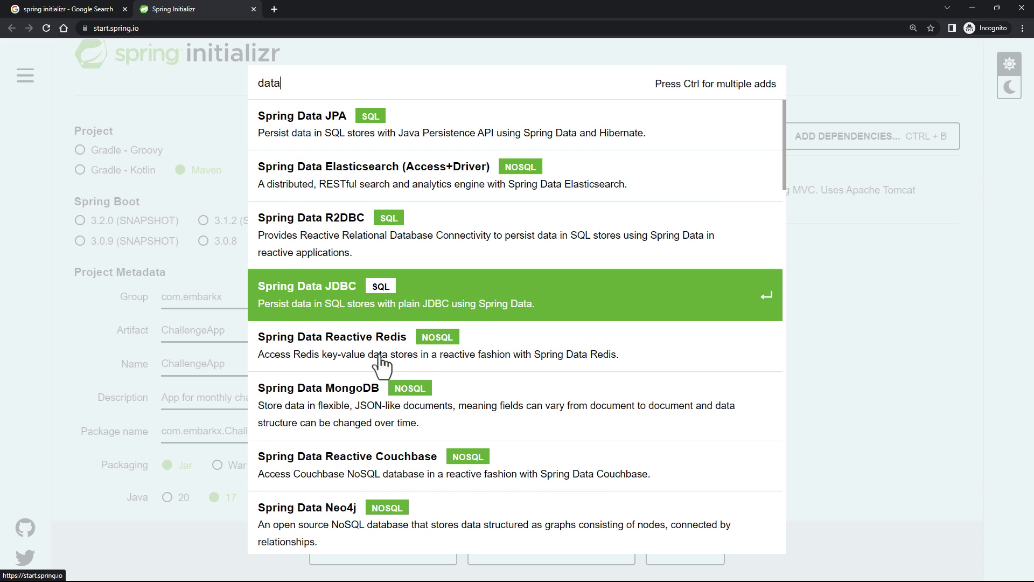
{"action": "scroll", "coordinate": [401, 423], "scroll_direction": "down", "scroll_amount": 7}
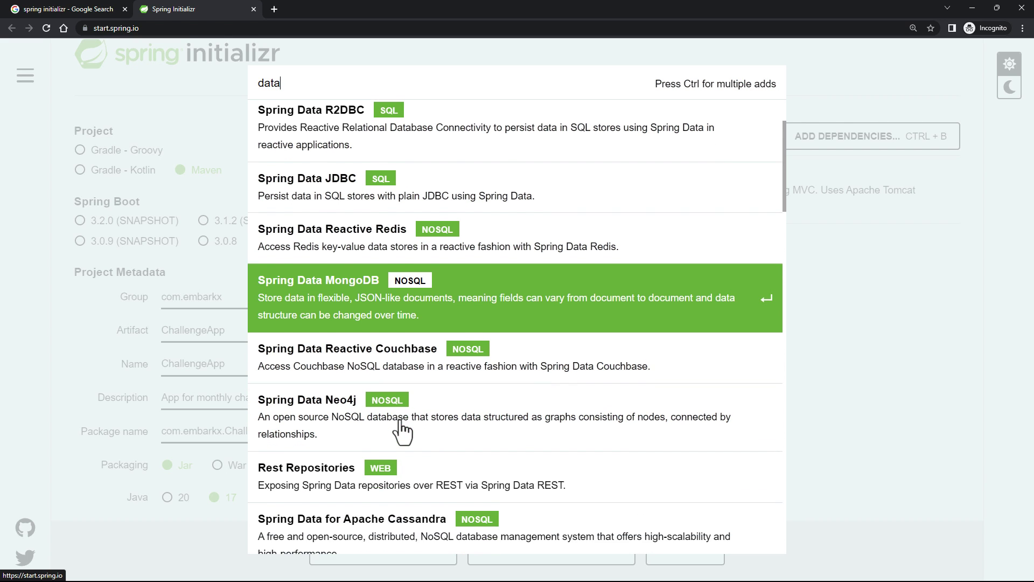
{"action": "scroll", "coordinate": [401, 428], "scroll_direction": "down", "scroll_amount": 7}
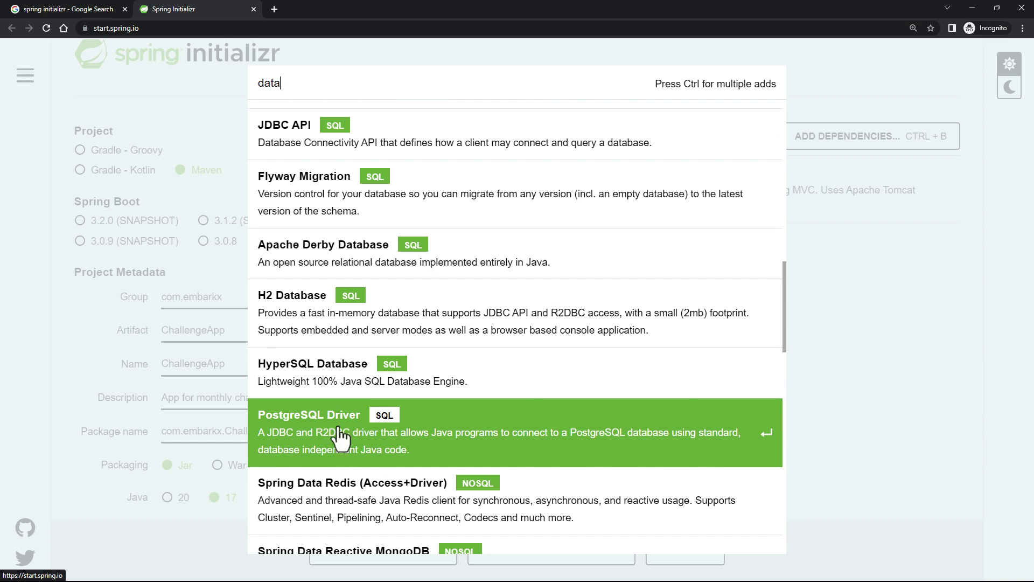
{"action": "left_click", "coordinate": [835, 335]}
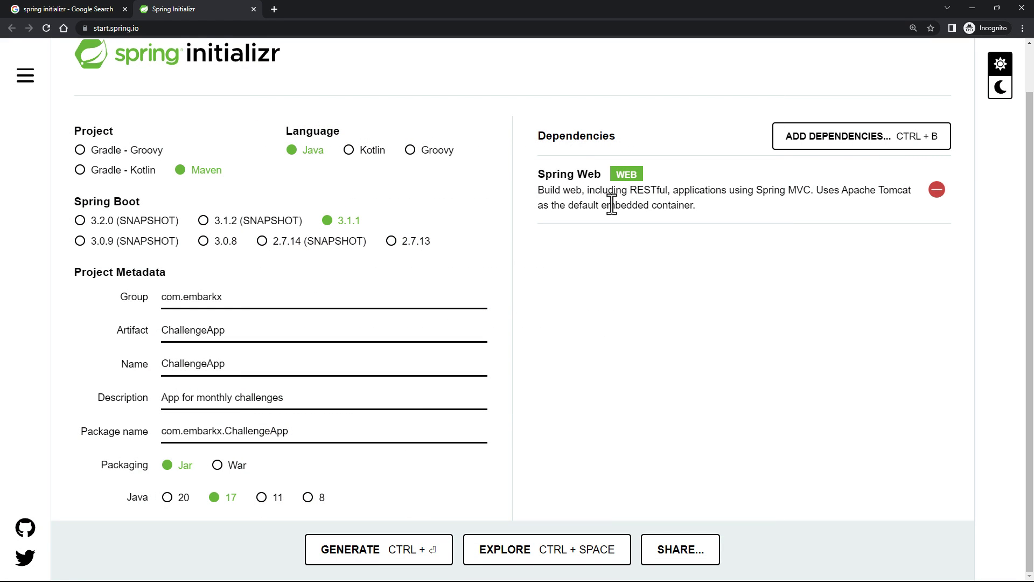
- Preview the project's generated pom.xml, examine its metadata, dependencies and build plugins, and close the preview
{"action": "left_click", "coordinate": [501, 551]}
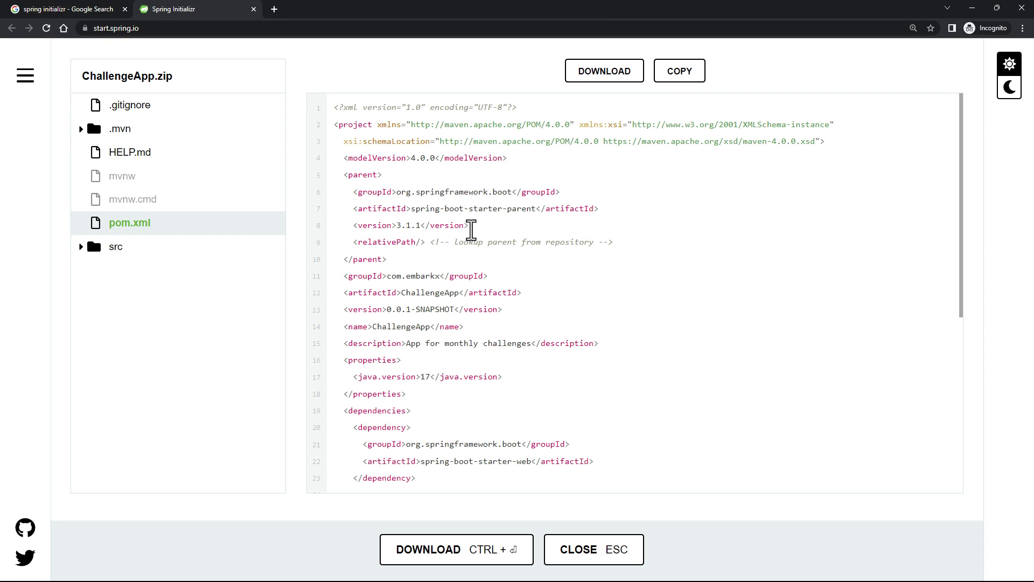
{"action": "scroll", "coordinate": [473, 258], "scroll_direction": "down", "scroll_amount": 3}
{"action": "scroll", "coordinate": [474, 262], "scroll_direction": "up", "scroll_amount": 3}
{"action": "scroll", "coordinate": [501, 375], "scroll_direction": "down", "scroll_amount": 1}
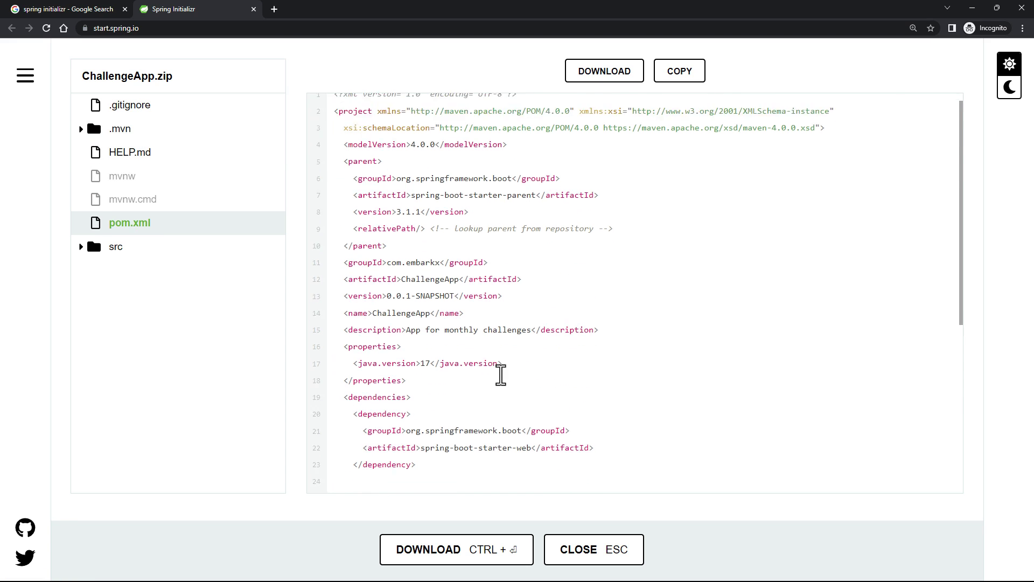
{"action": "scroll", "coordinate": [501, 372], "scroll_direction": "down", "scroll_amount": 5}
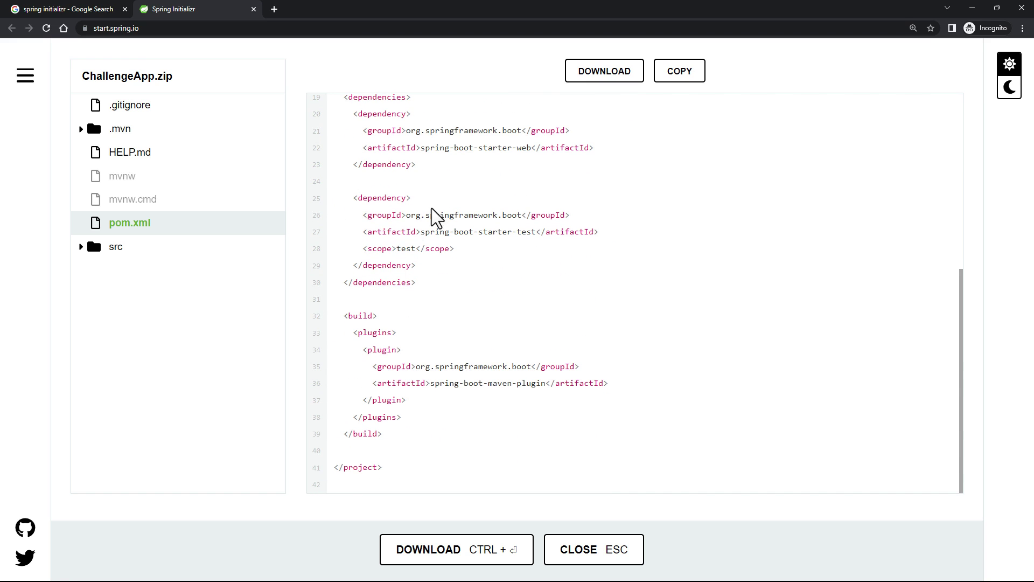
{"action": "left_click", "coordinate": [592, 552]}
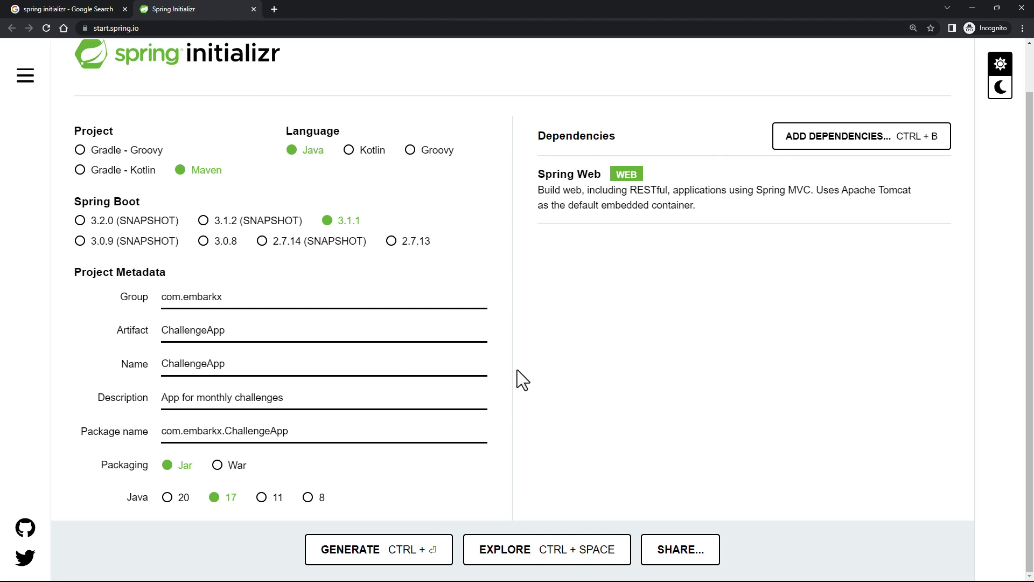
- Generate the project, extract ChallengeApp.zip directly into the Spring Boot folder with WinRAR, and open the extracted ChallengeApp folder
{"action": "left_click", "coordinate": [408, 557]}
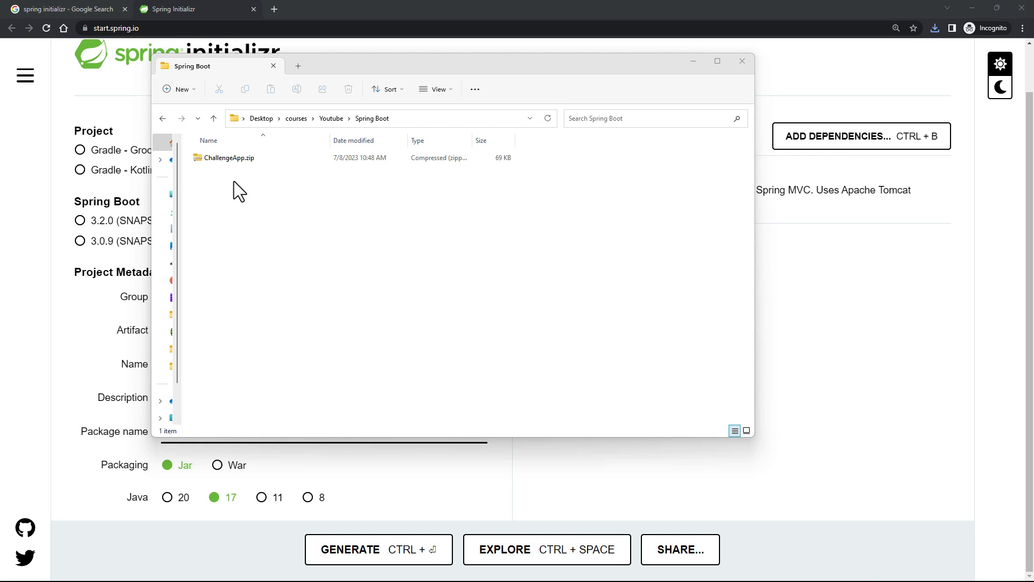
{"action": "left_click", "coordinate": [237, 160]}
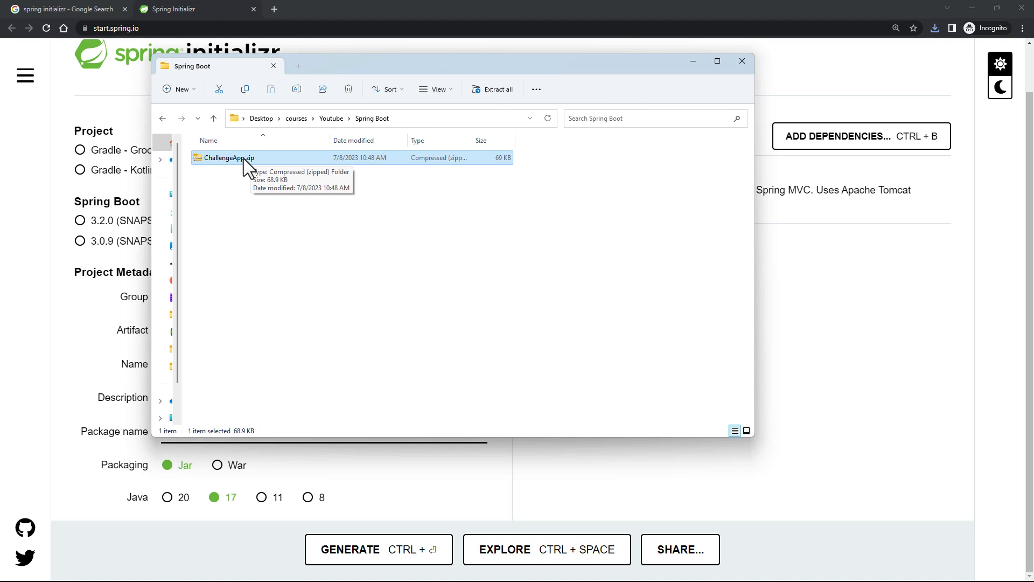
{"action": "right_click", "coordinate": [244, 158]}
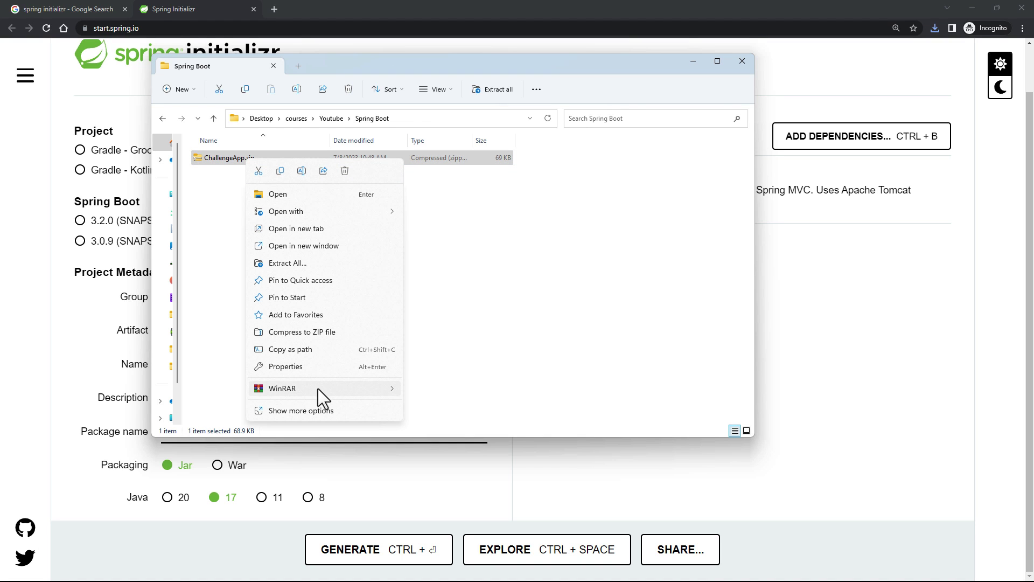
{"action": "mouse_move", "coordinate": [317, 389]}
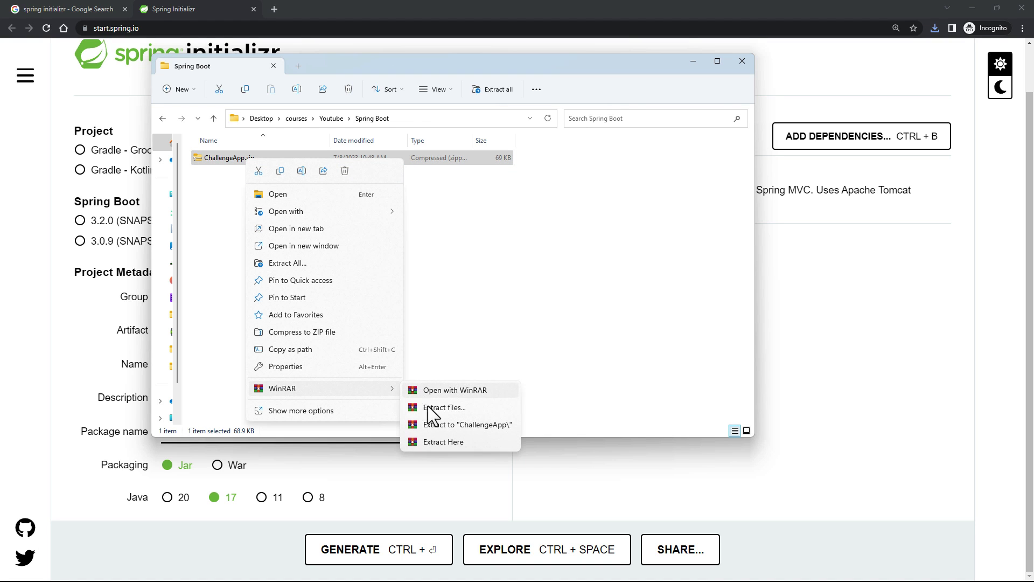
{"action": "left_click", "coordinate": [444, 440]}
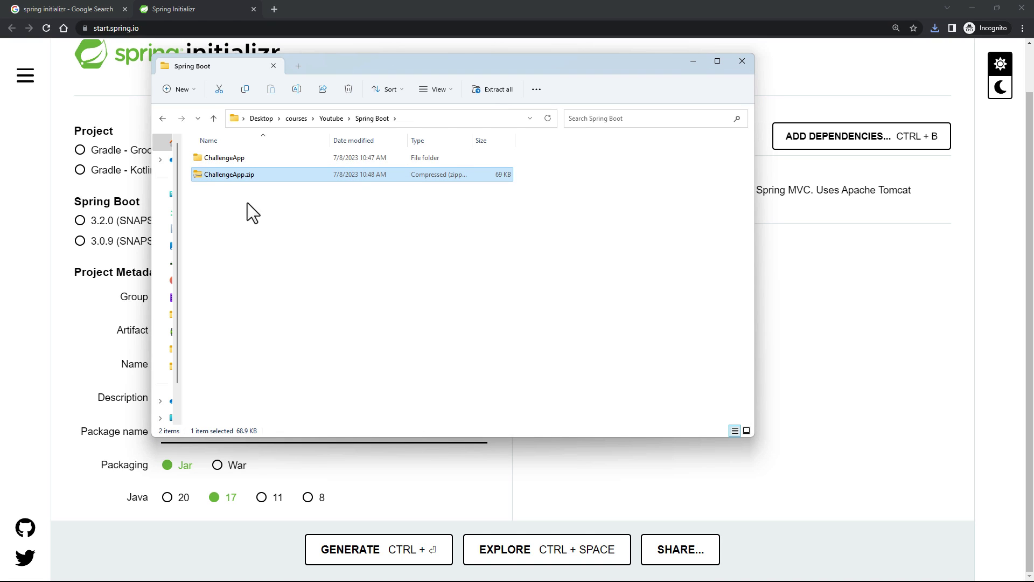
{"action": "double_click", "coordinate": [235, 160]}
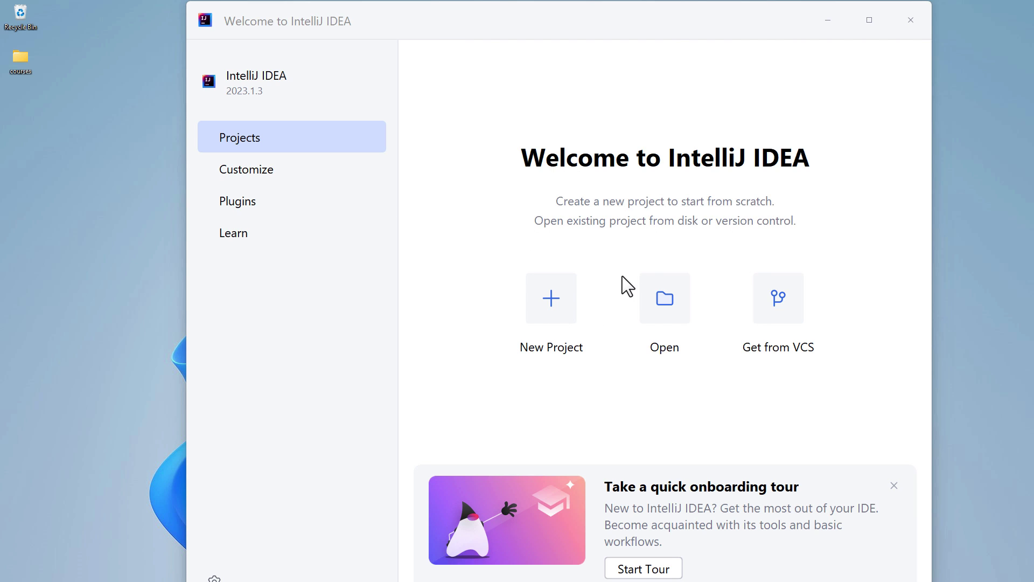
- In IntelliJ IDEA, choose the ChallengeApp folder under Desktop\courses\Youtube\Spring Boot as the project to open
{"action": "left_click", "coordinate": [664, 308]}
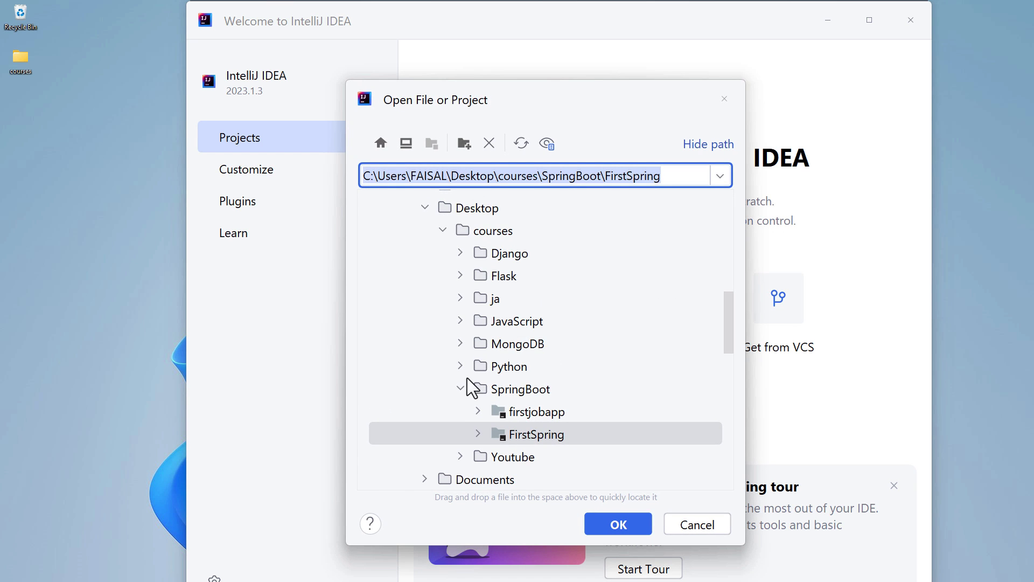
{"action": "scroll", "coordinate": [487, 411], "scroll_direction": "down", "scroll_amount": 1}
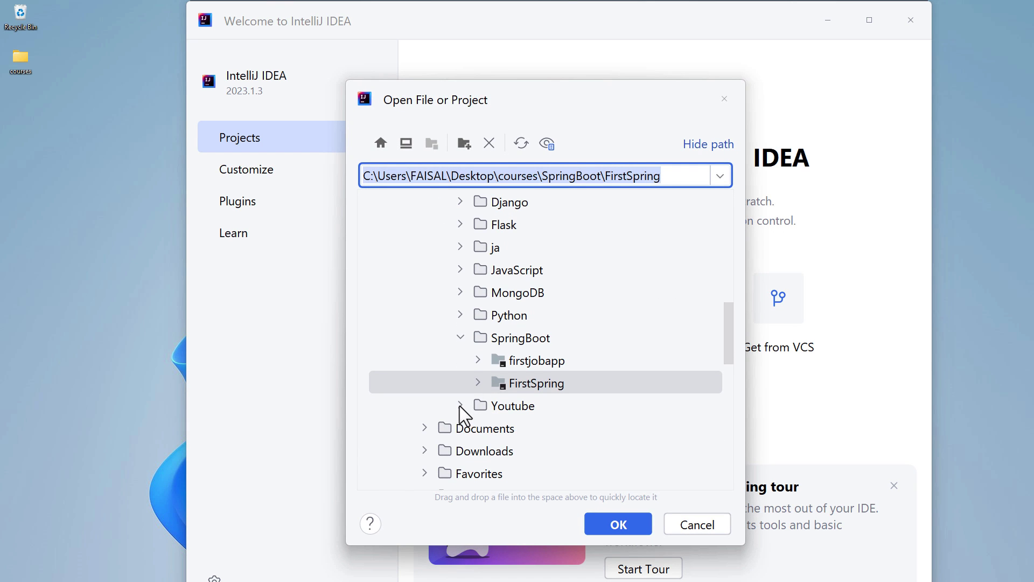
{"action": "left_click", "coordinate": [460, 406]}
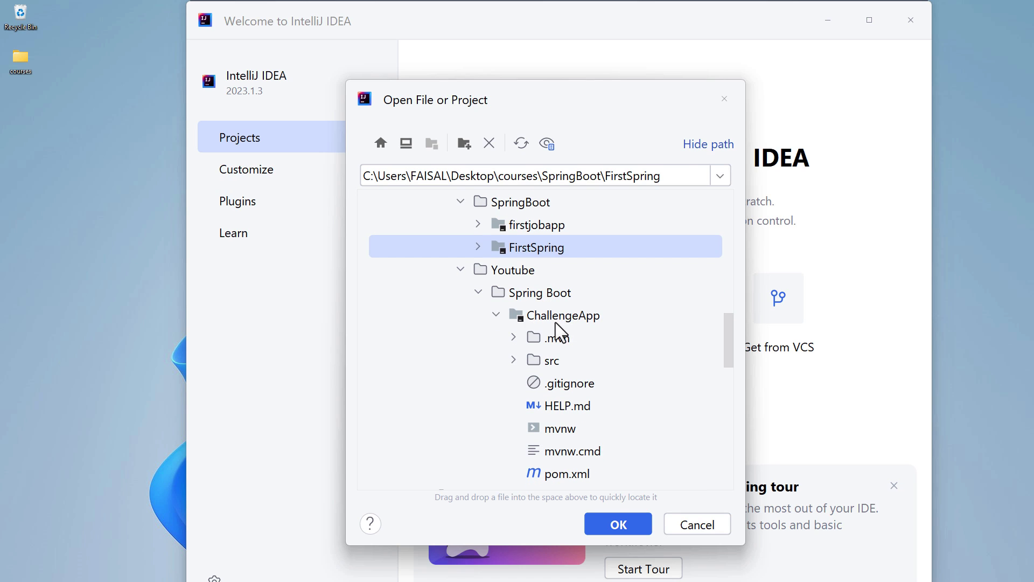
{"action": "left_click", "coordinate": [560, 315]}
{"action": "left_click", "coordinate": [496, 314]}
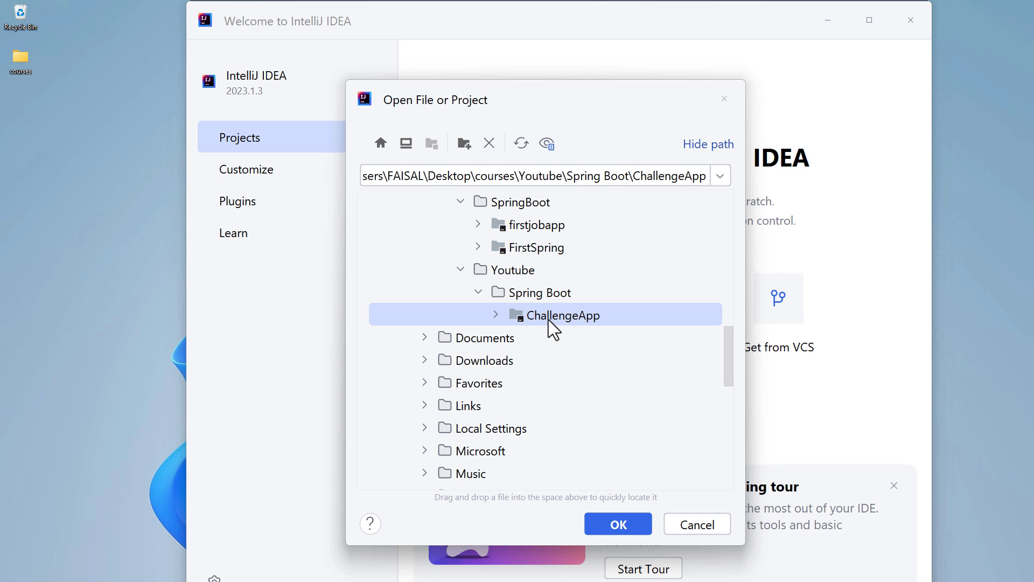
{"action": "left_click", "coordinate": [496, 315]}
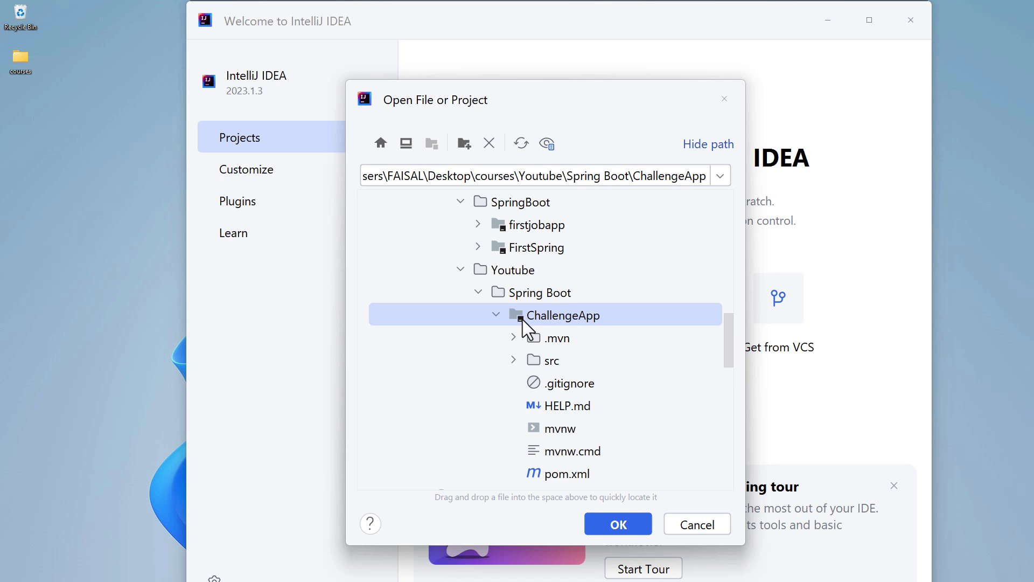
{"action": "left_click", "coordinate": [620, 525]}
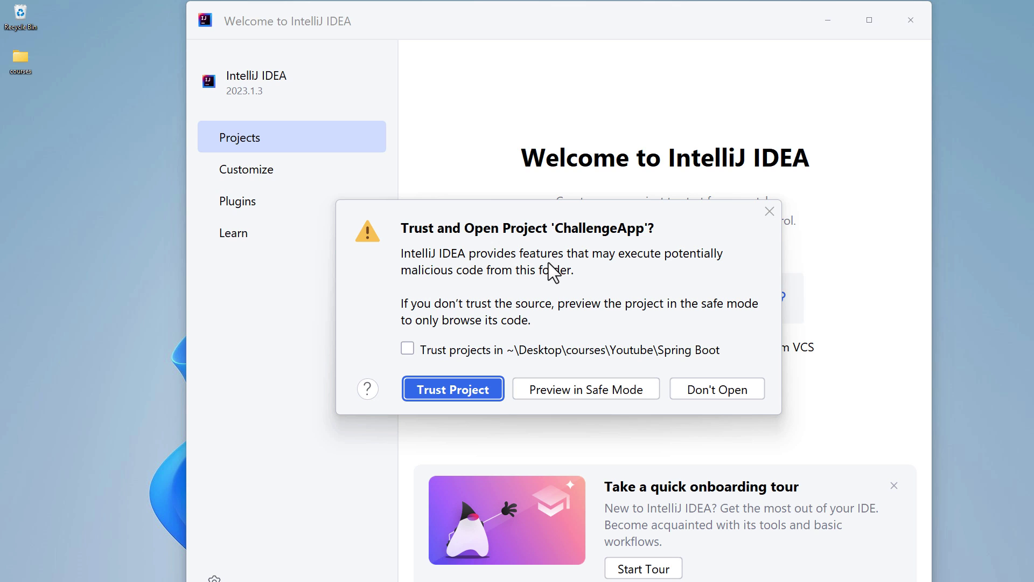
- Trust all projects in the Spring Boot folder, open ChallengeApp as a trusted project, and maximize its window
{"action": "left_click", "coordinate": [431, 348]}
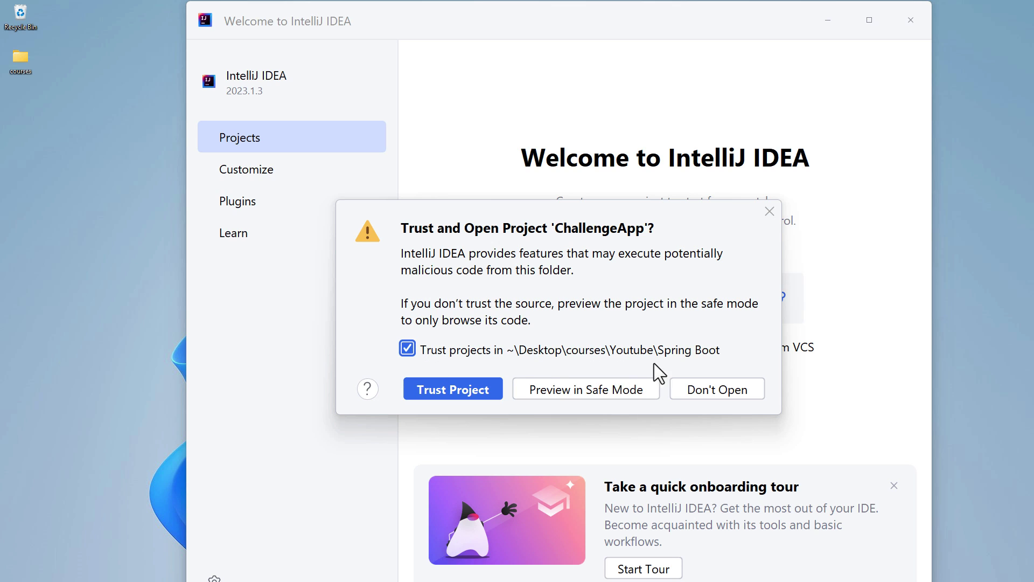
{"action": "left_click", "coordinate": [438, 390]}
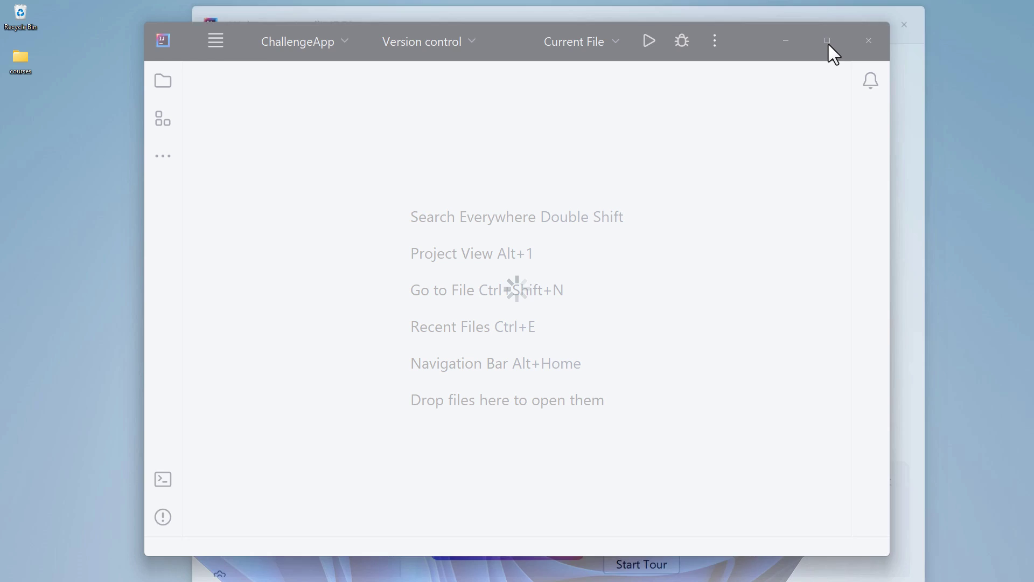
{"action": "left_click", "coordinate": [828, 41]}
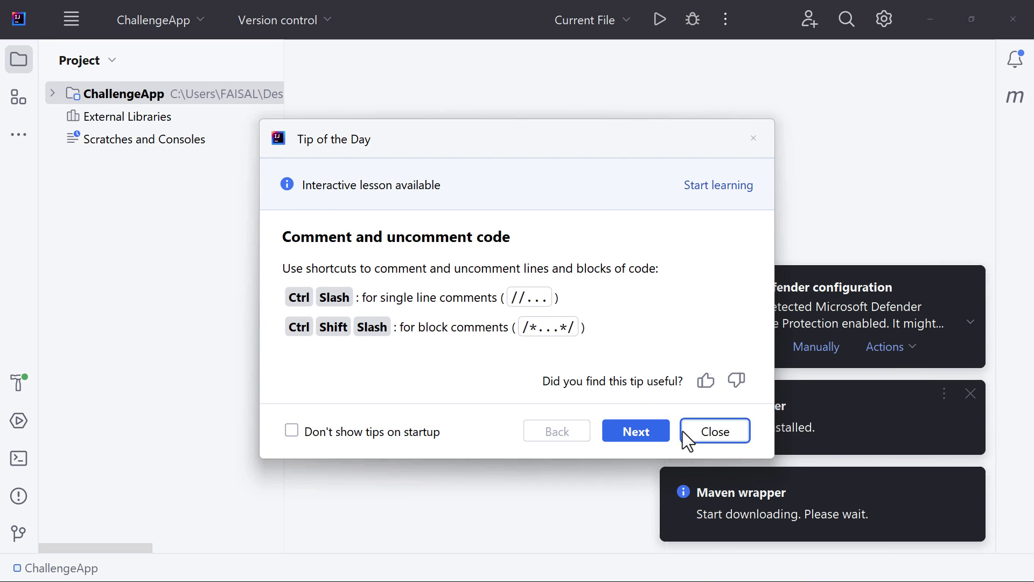
- Dismiss the tip of the day and the notifications, and slightly narrow the Project pane
{"action": "left_click", "coordinate": [685, 431]}
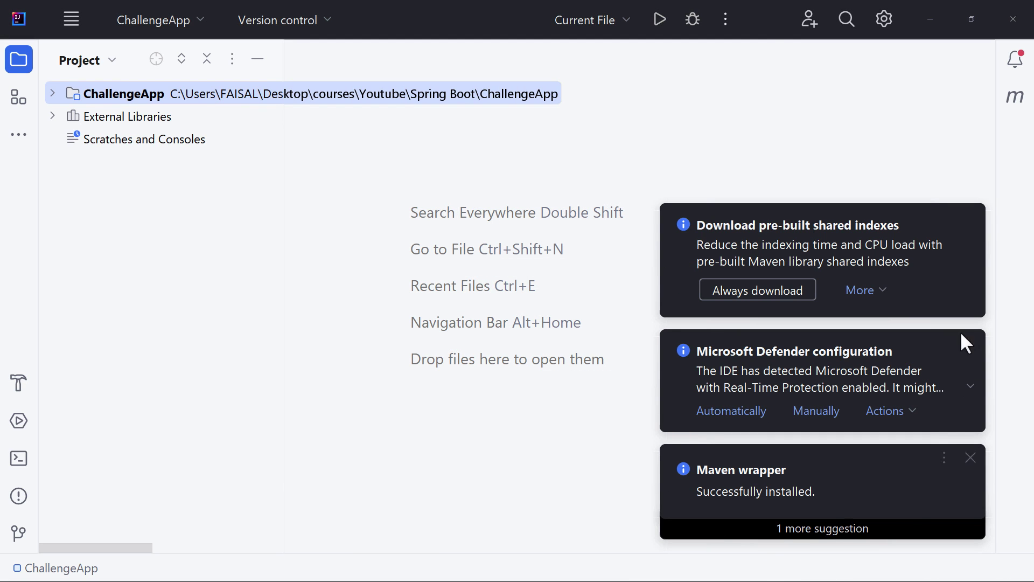
{"action": "left_click", "coordinate": [971, 216]}
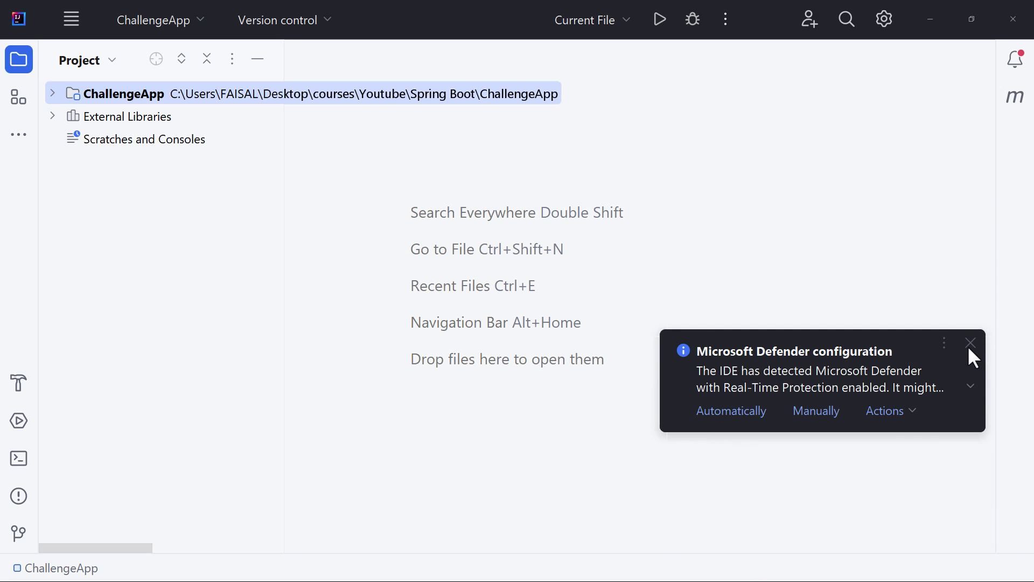
{"action": "left_click", "coordinate": [970, 453]}
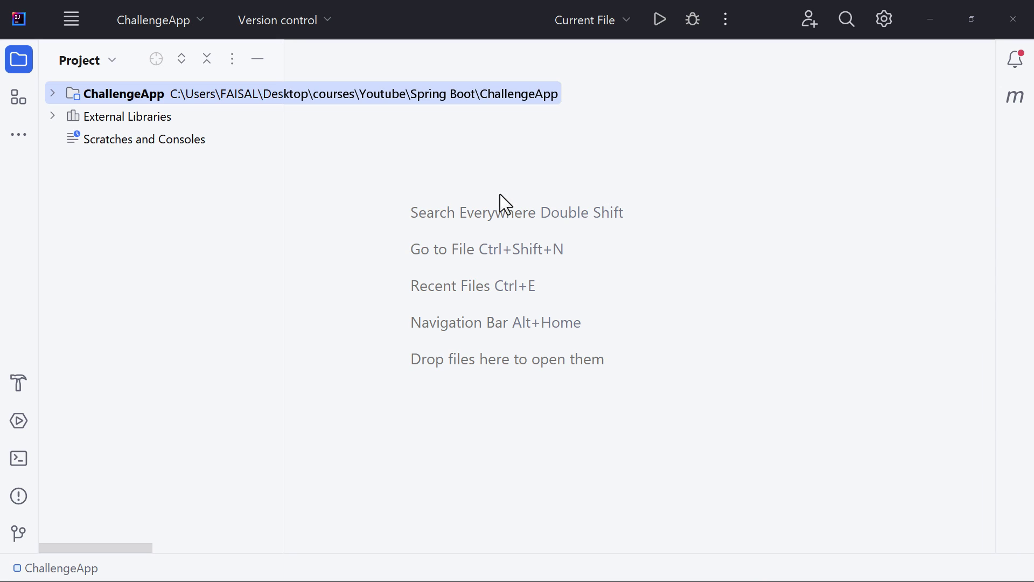
{"action": "left_click", "coordinate": [53, 93]}
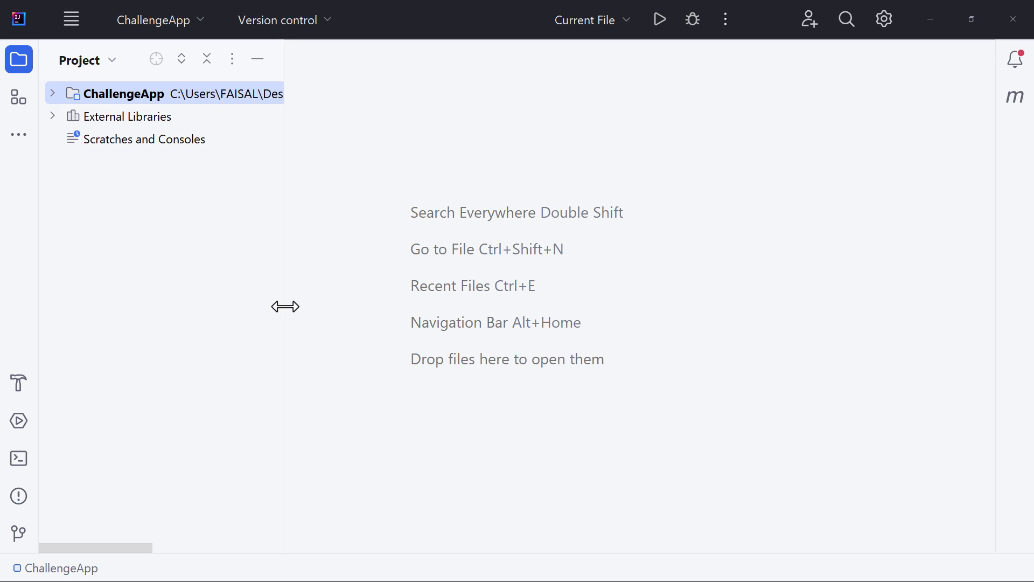
{"action": "left_click_drag", "start_coordinate": [285, 307], "coordinate": [263, 302]}
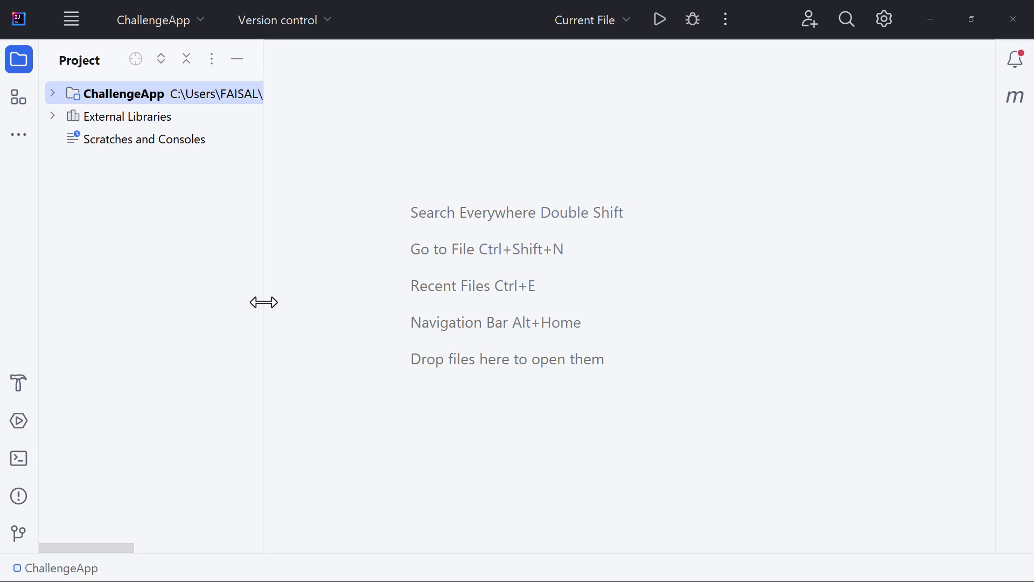